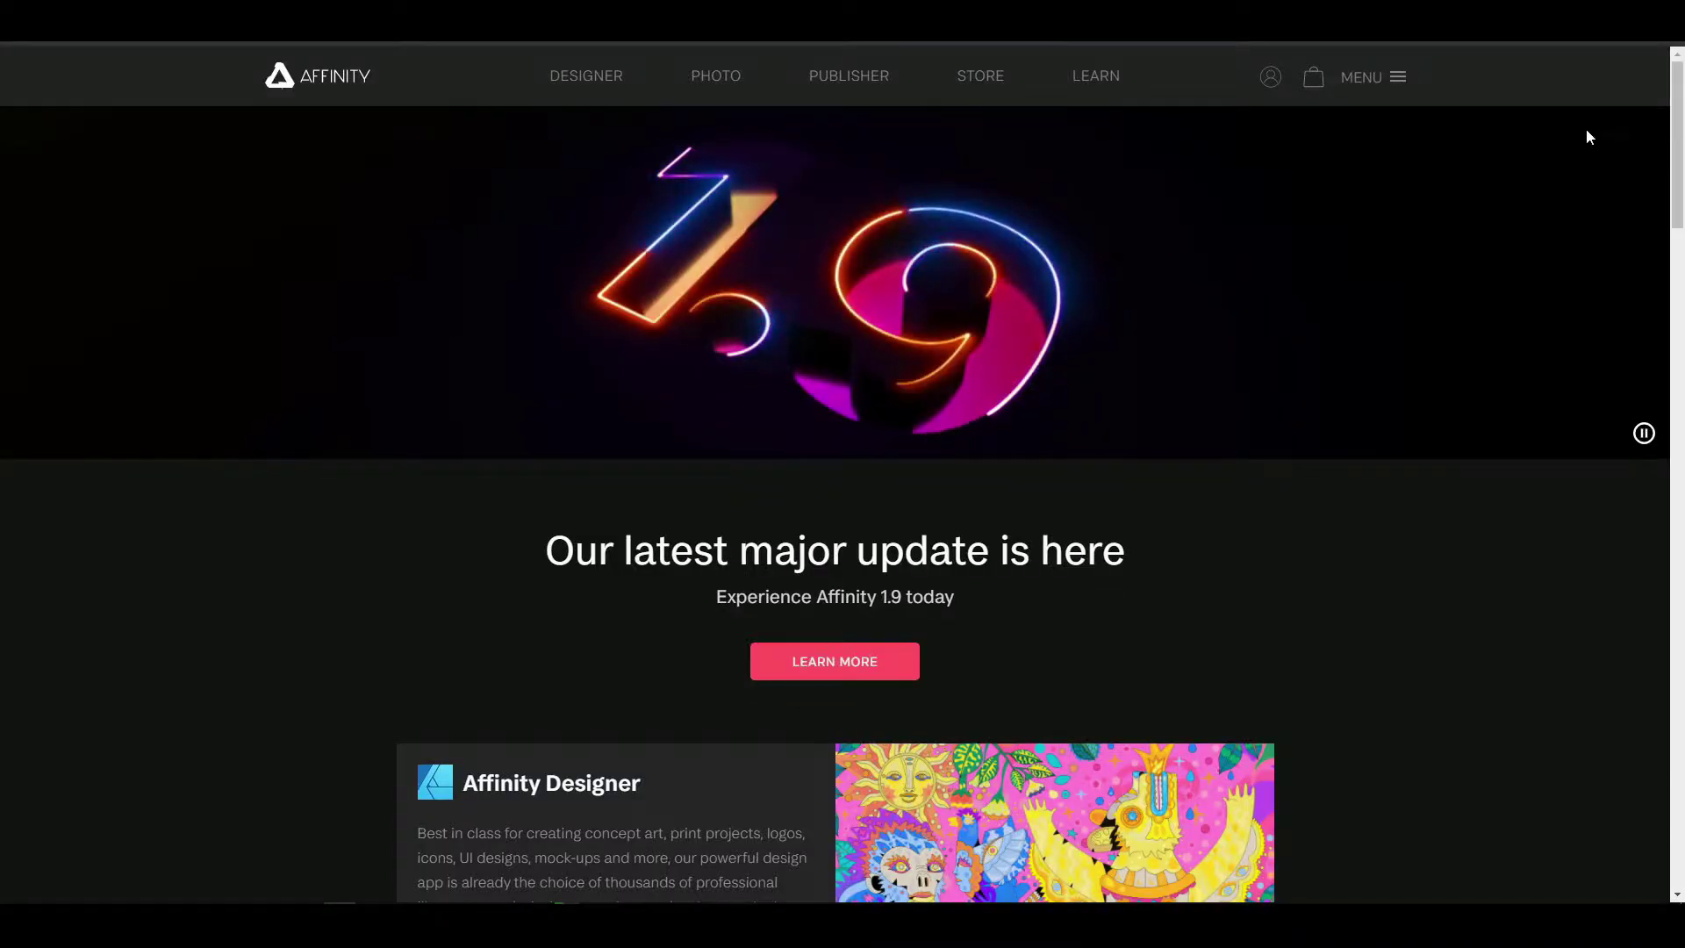
# Open the Help & support page from the footer and scroll through its FAQ
pyautogui.moveTo(1678, 92); pyautogui.dragTo(1651, 760)
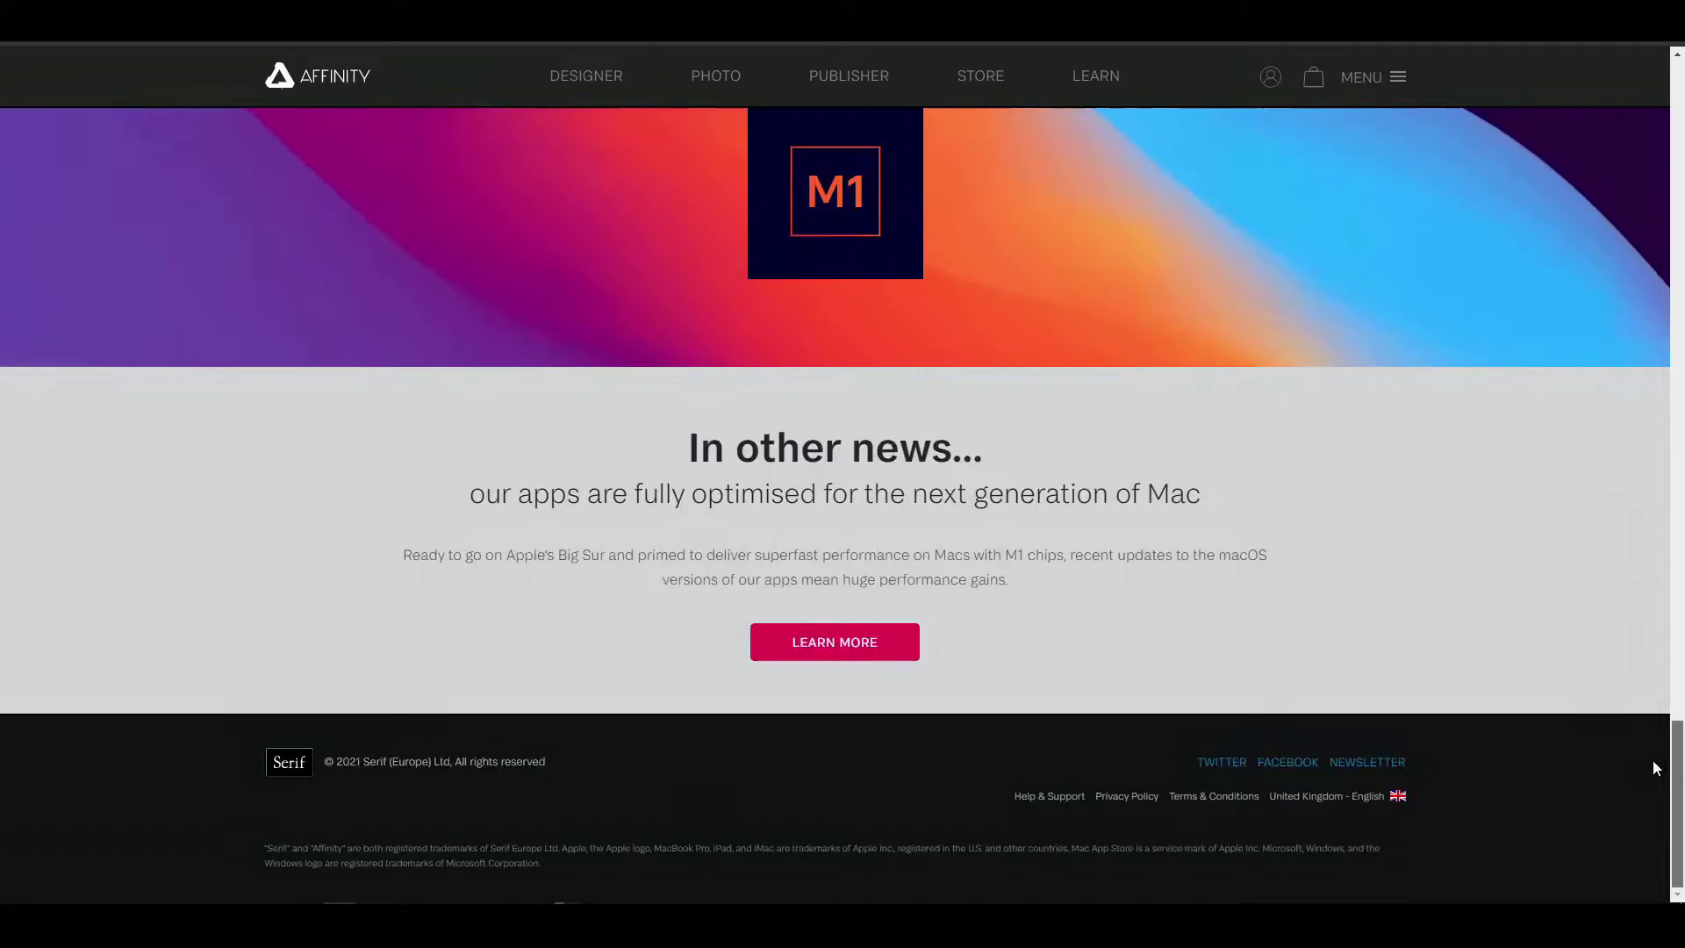
pyautogui.click(1031, 801)
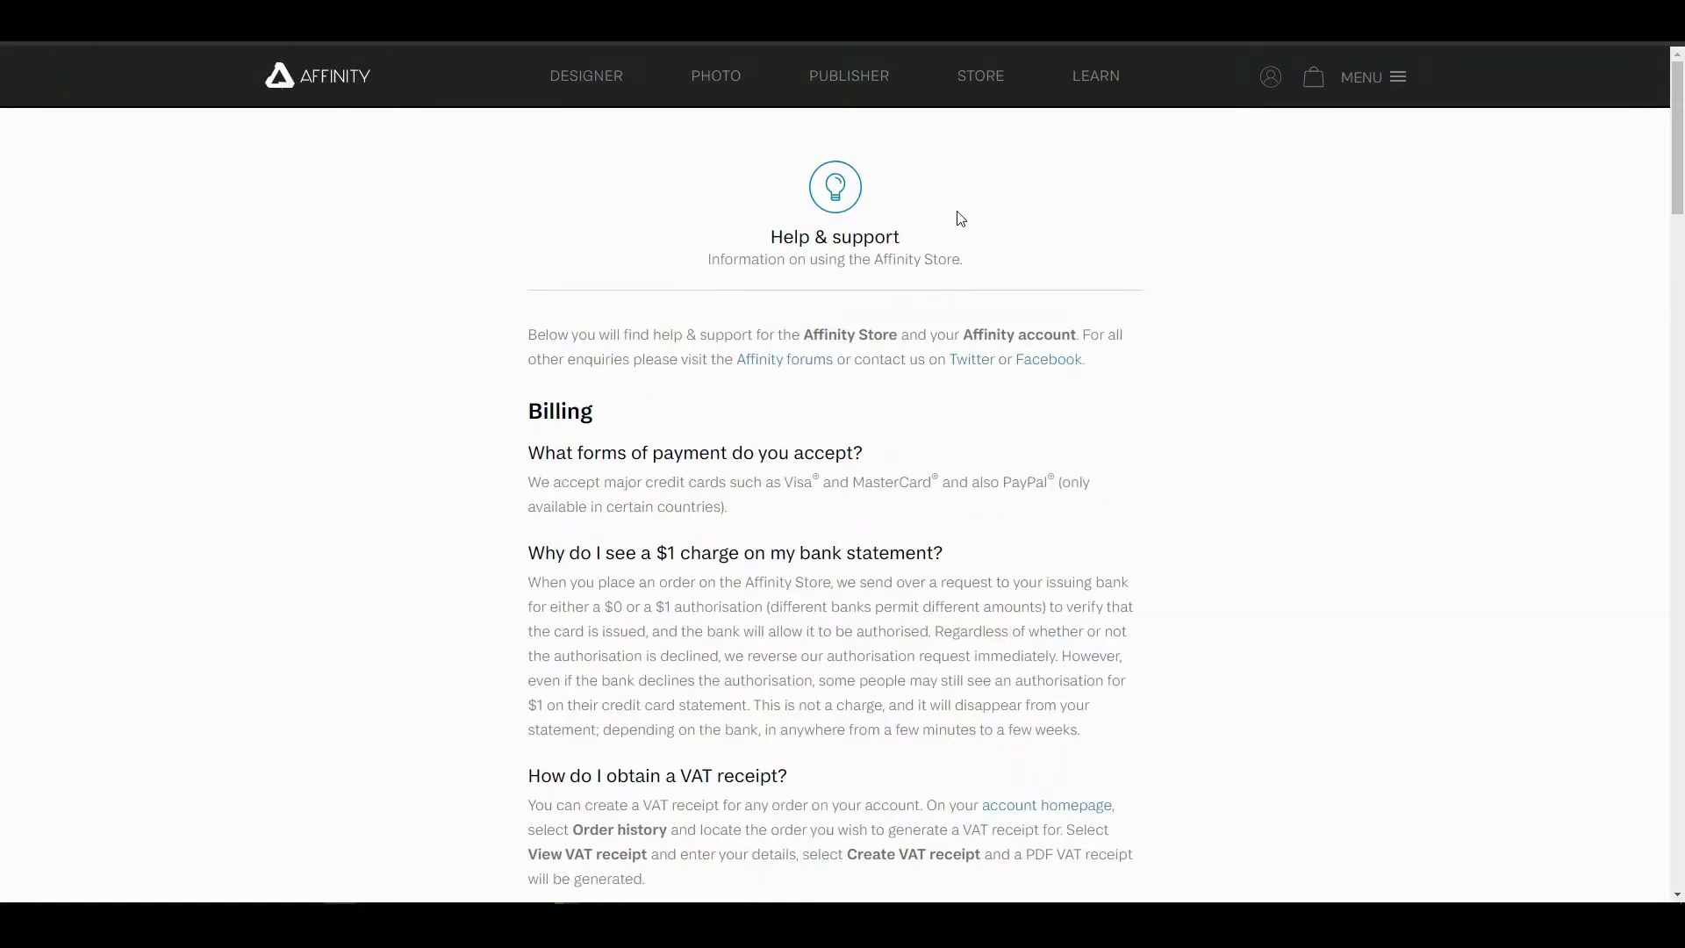
pyautogui.scroll(-5, 961, 218)
pyautogui.scroll(-2, 973, 239)
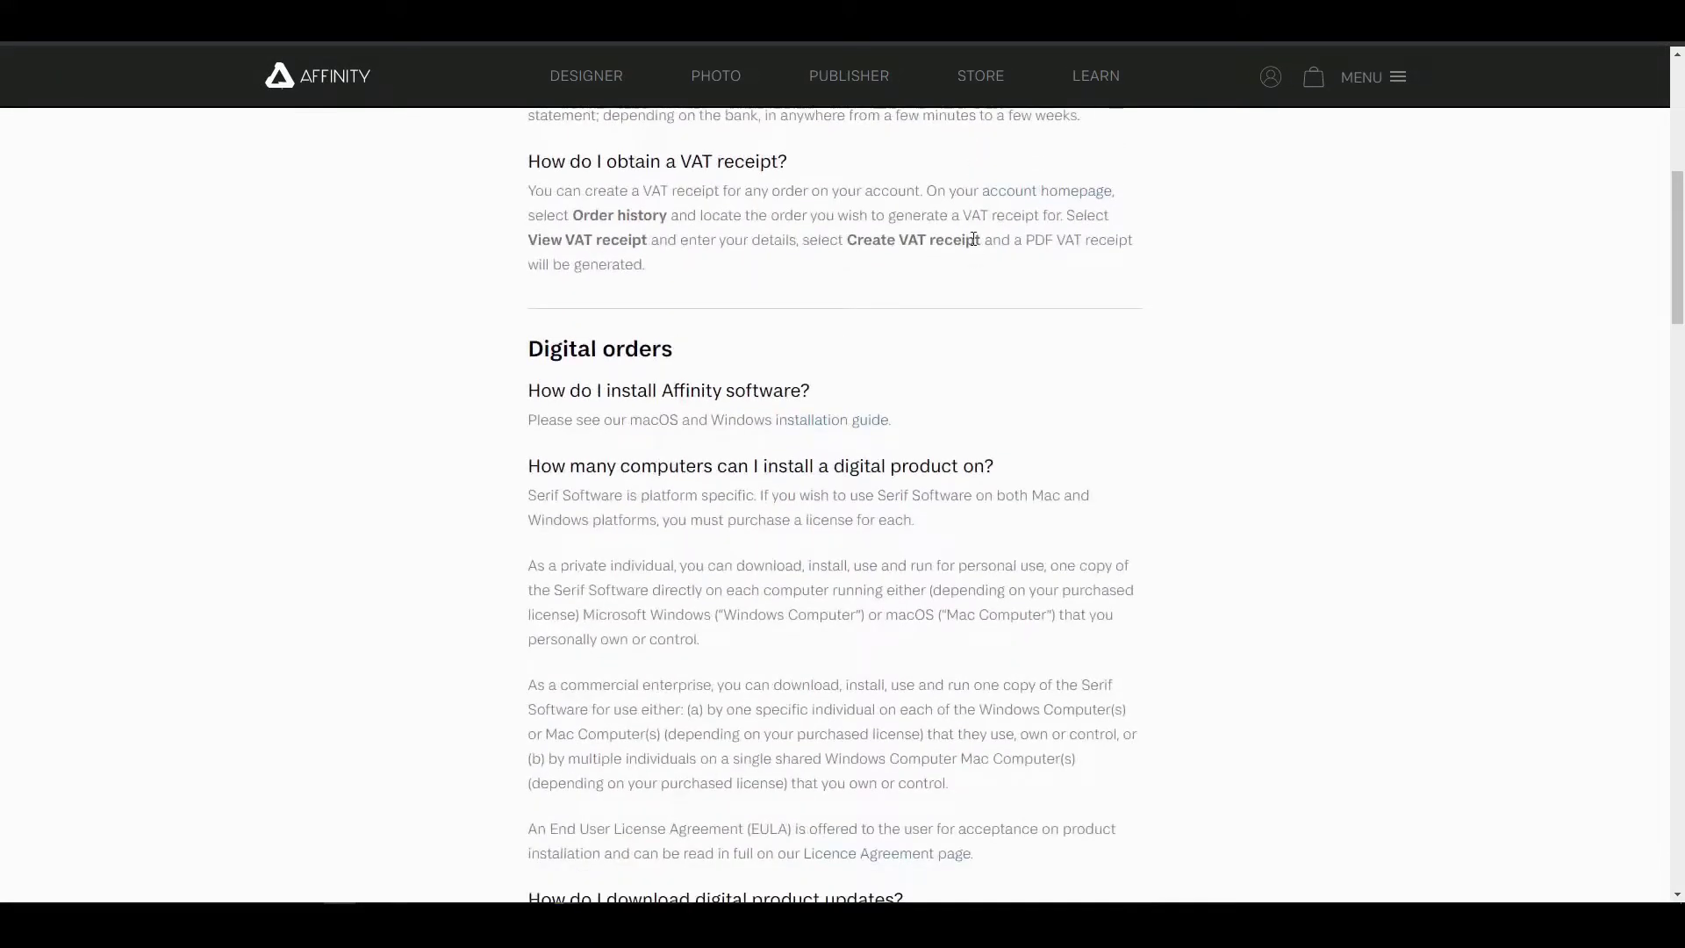
pyautogui.moveTo(1671, 200)
pyautogui.mouseDown()
pyautogui.moveTo(1591, 585)
pyautogui.moveTo(1648, 799)
pyautogui.moveTo(1672, 132)
pyautogui.mouseUp()
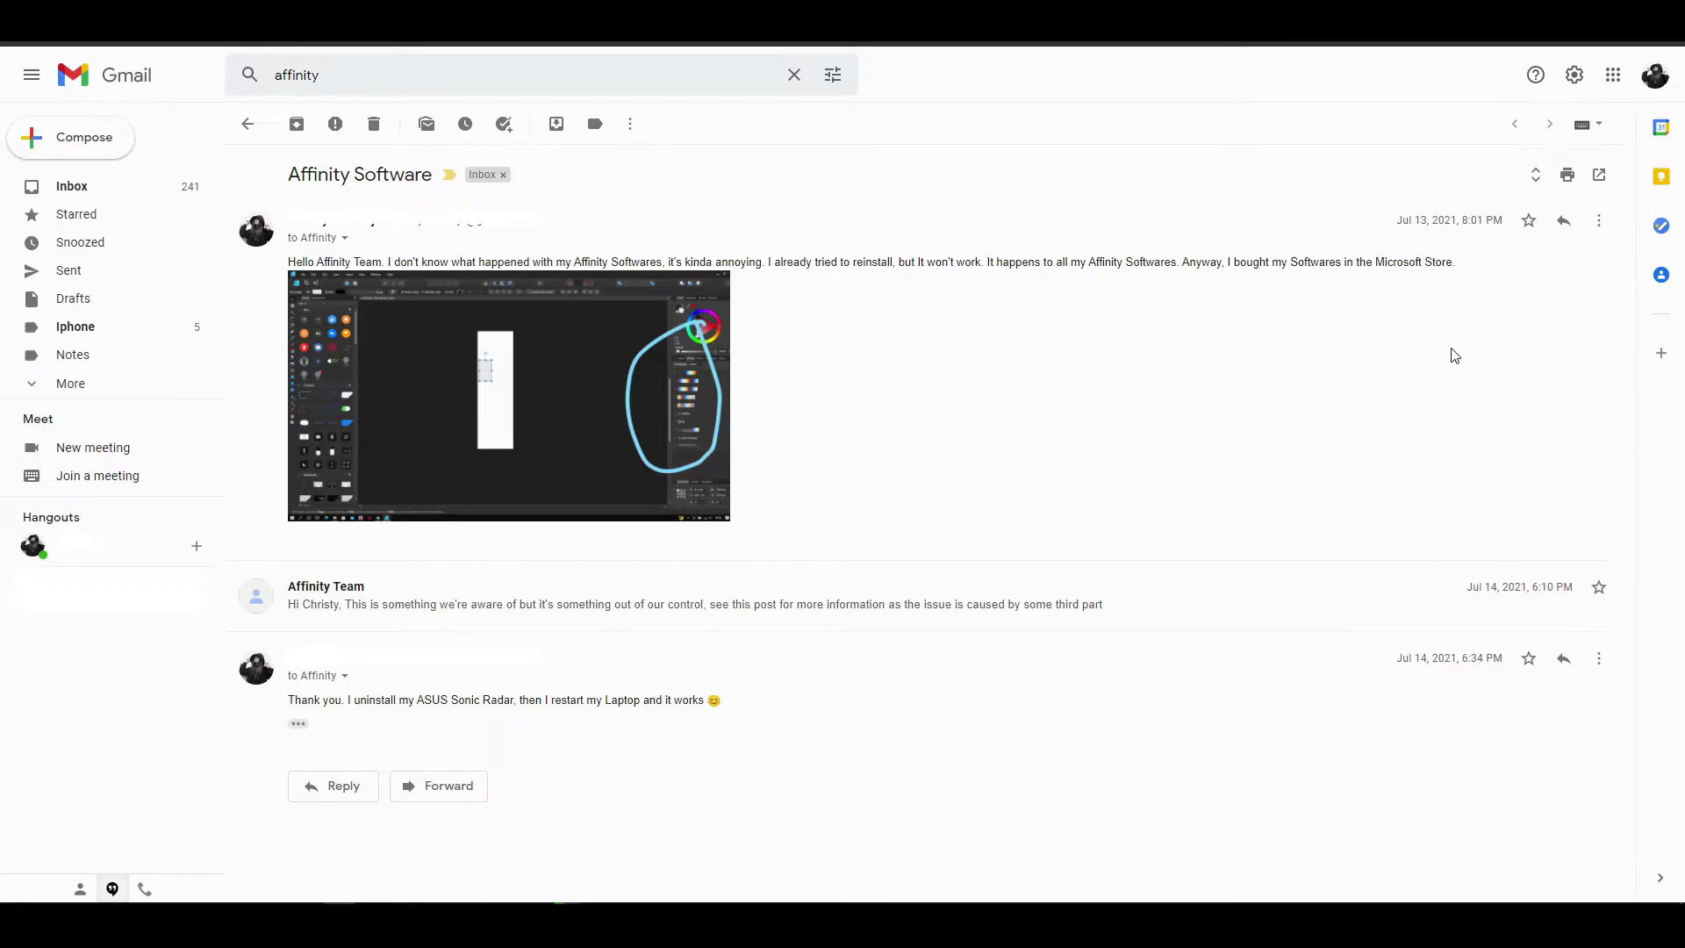
# Expand the Affinity Team reply and follow its 'post' link to the forum thread
pyautogui.click(1146, 618)
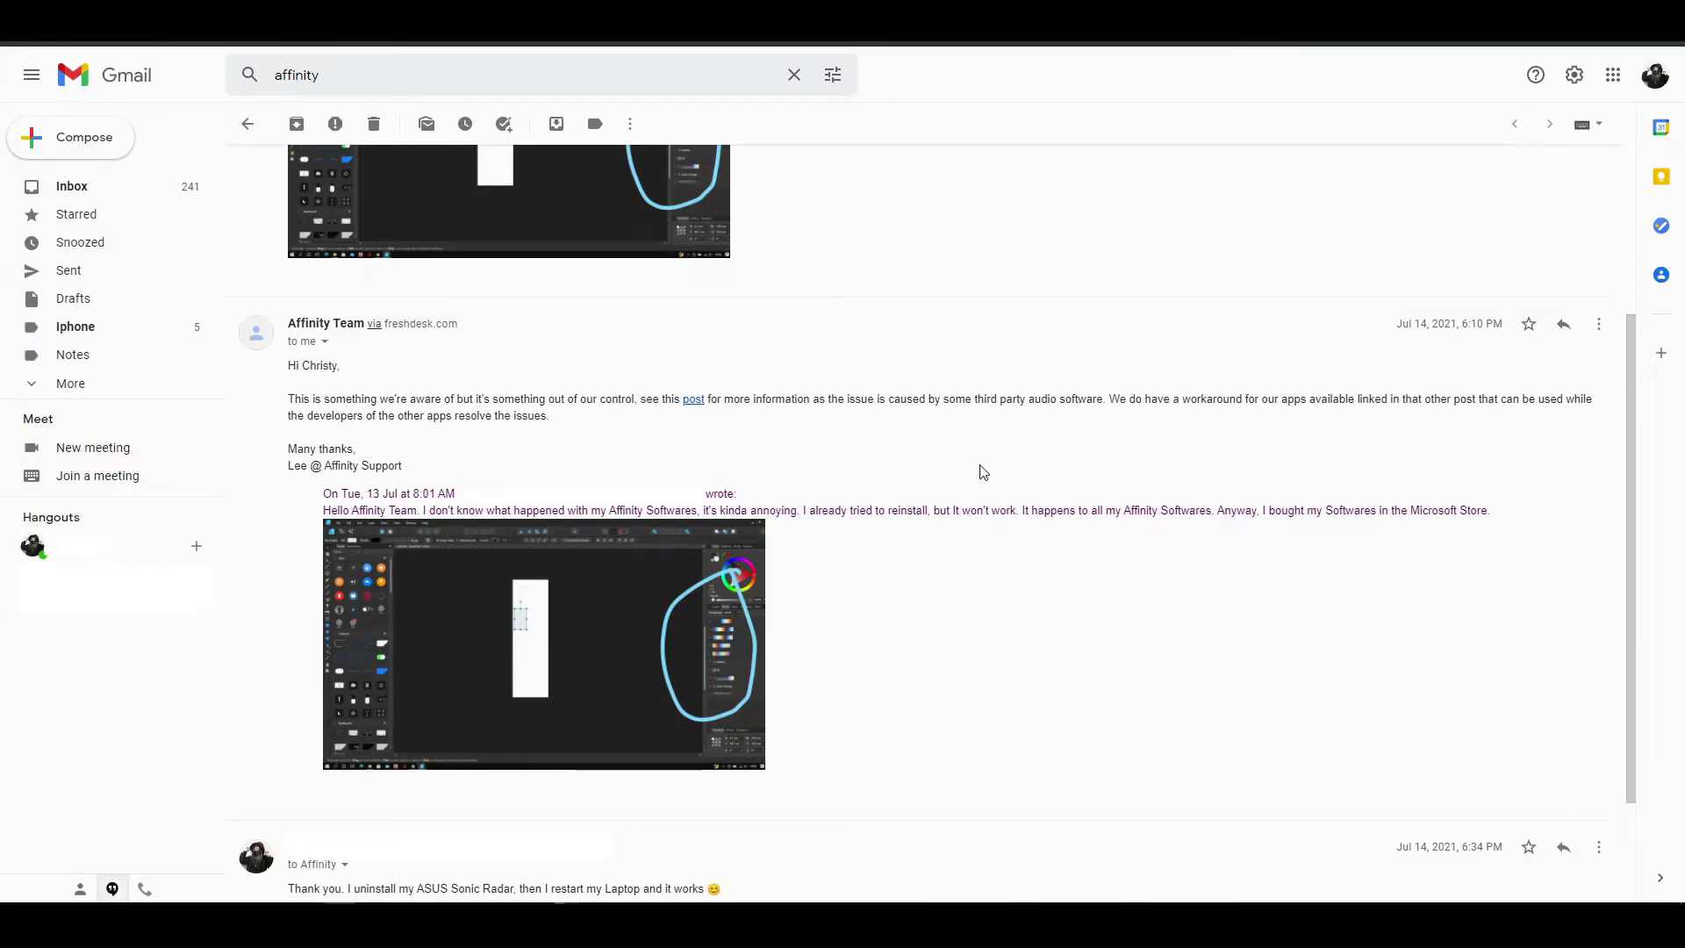
pyautogui.click(692, 401)
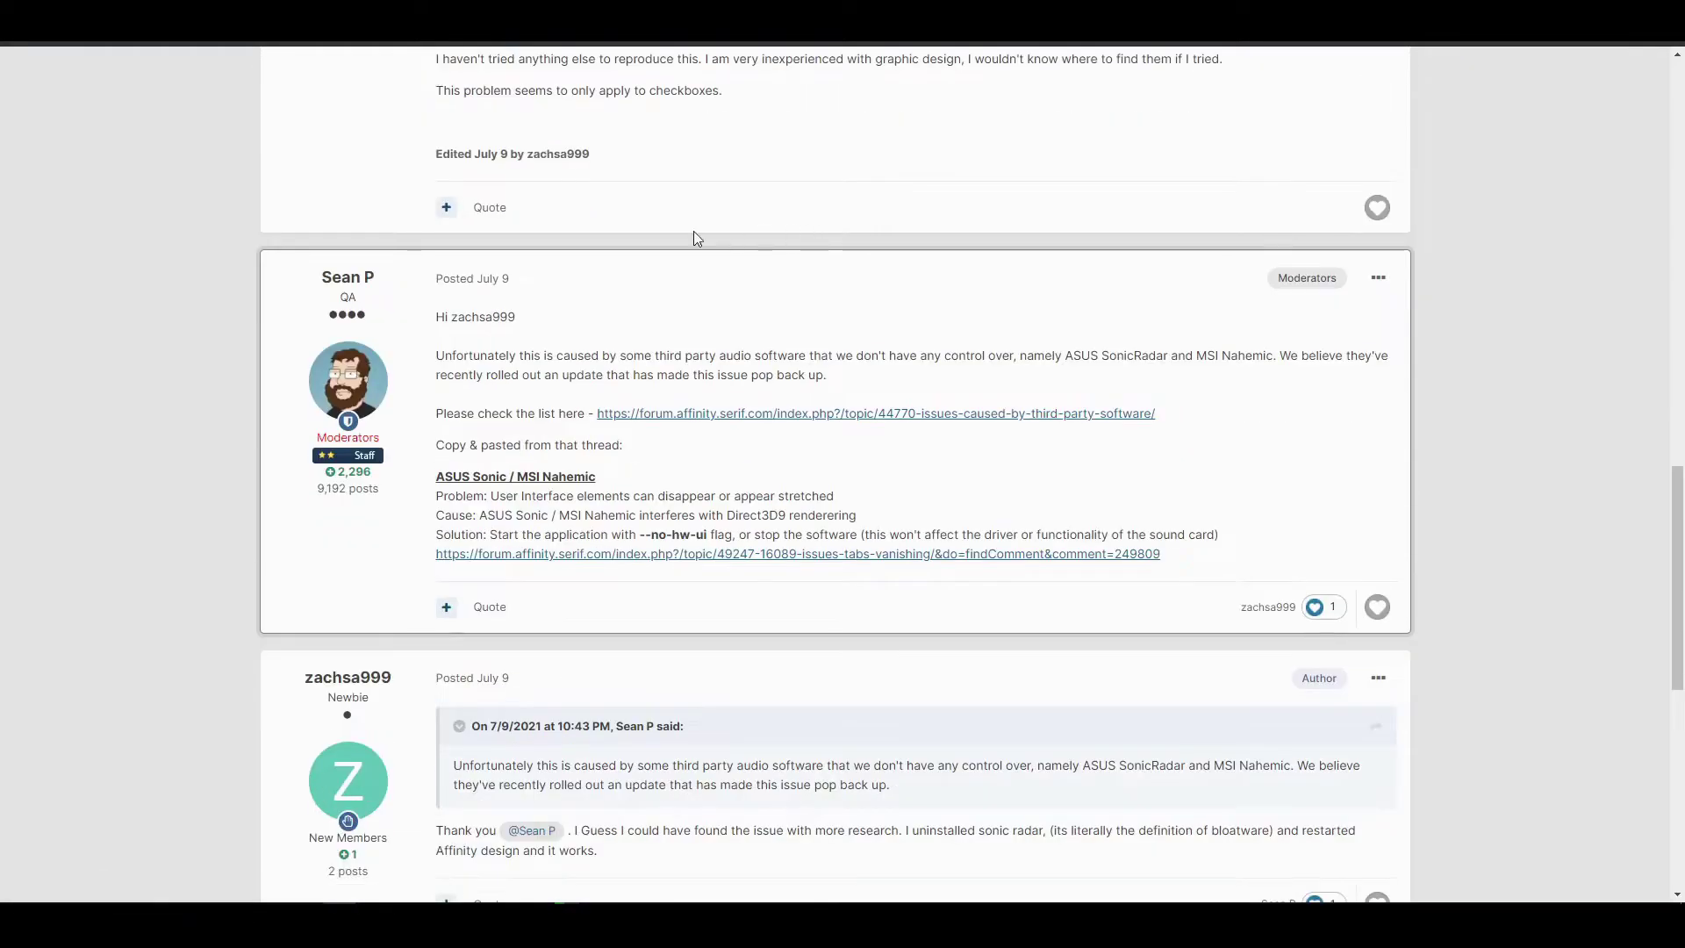
# Read through the thread's original post and the moderator's reply about ASUS SonicRadar and MSI Nahemic
pyautogui.scroll(3, 694, 230)
pyautogui.scroll(2, 641, 244)
pyautogui.scroll(2, 641, 244)
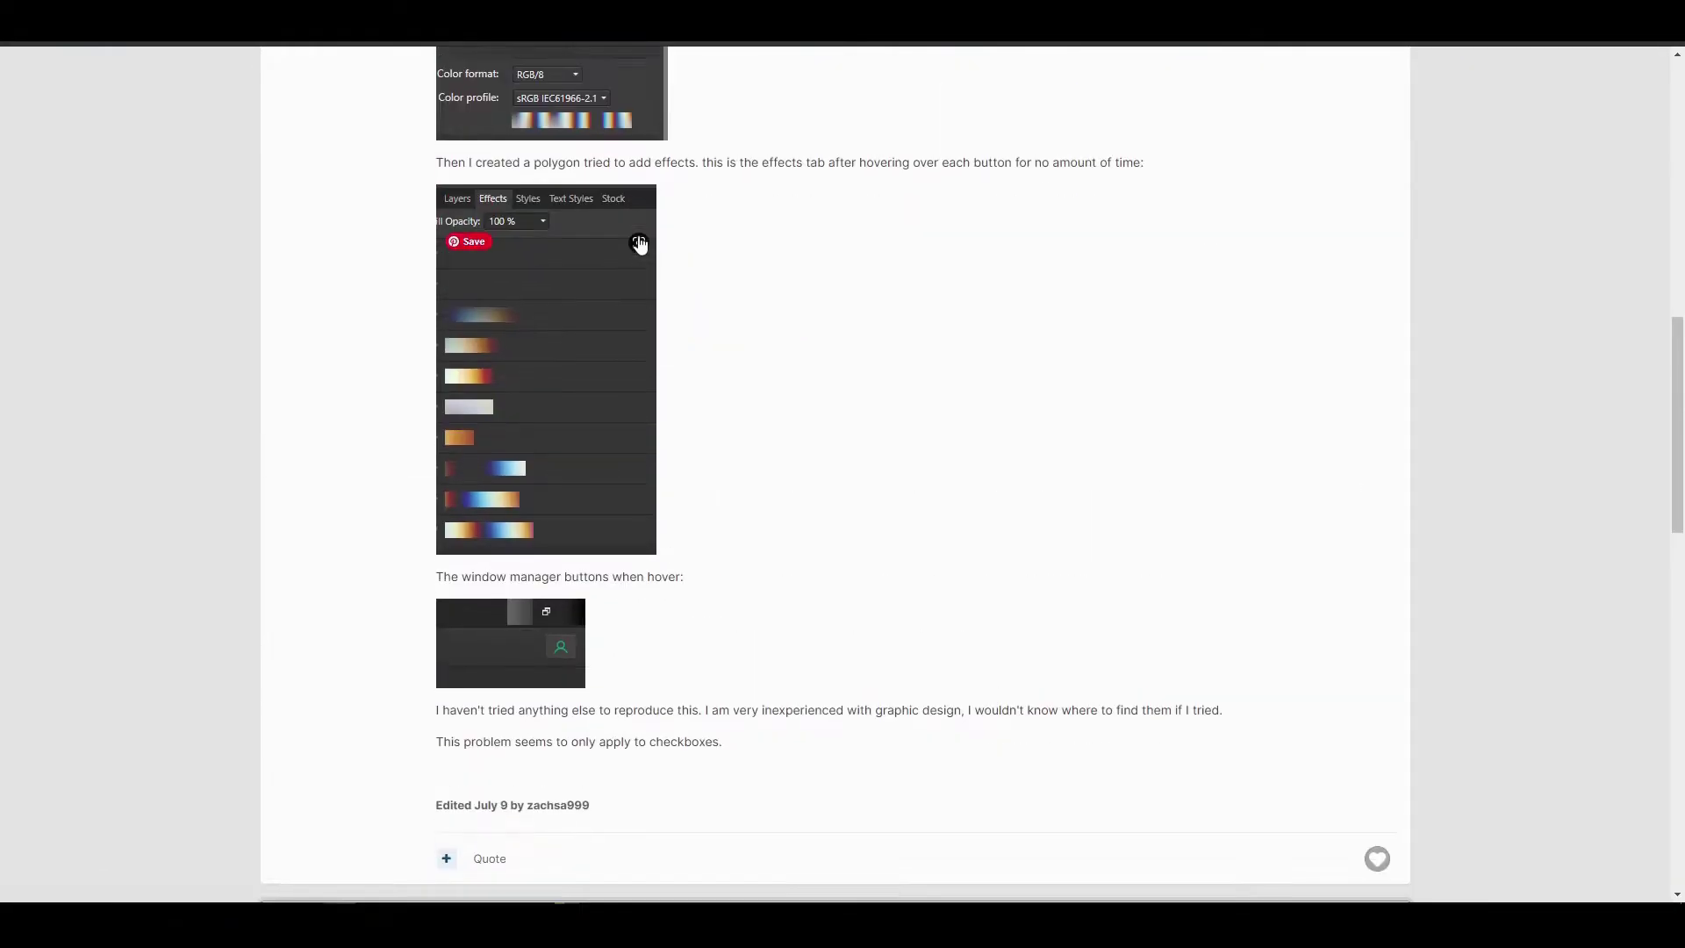
pyautogui.scroll(3, 641, 244)
pyautogui.scroll(7, 387, 220)
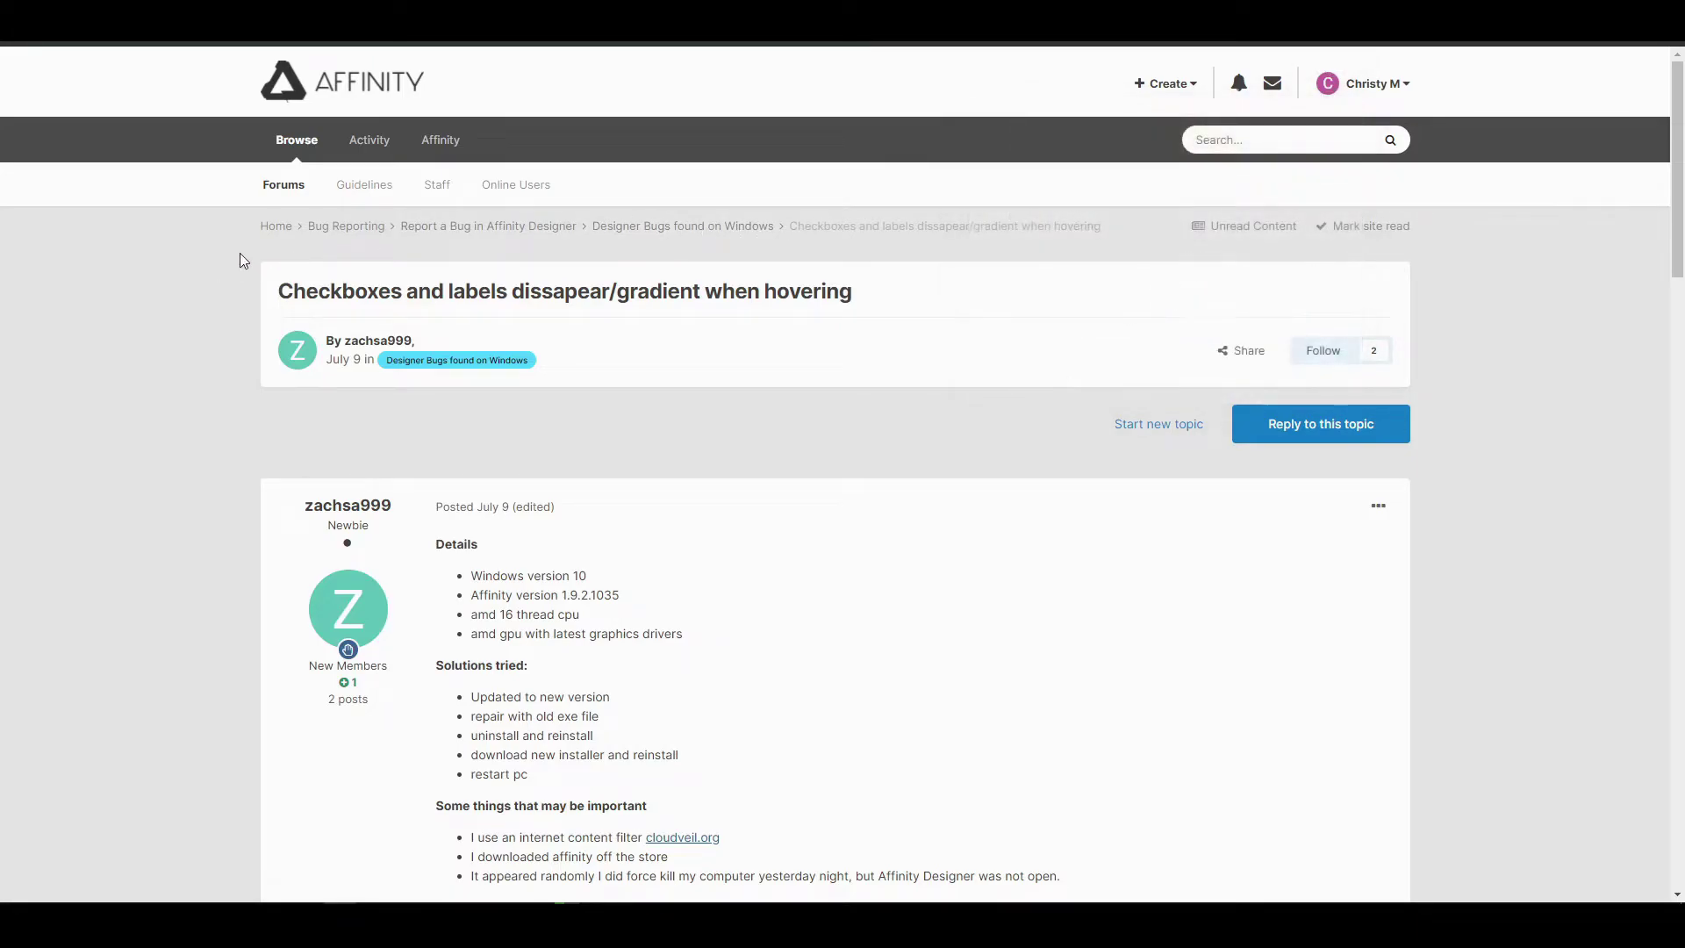
pyautogui.scroll(-4, 699, 400)
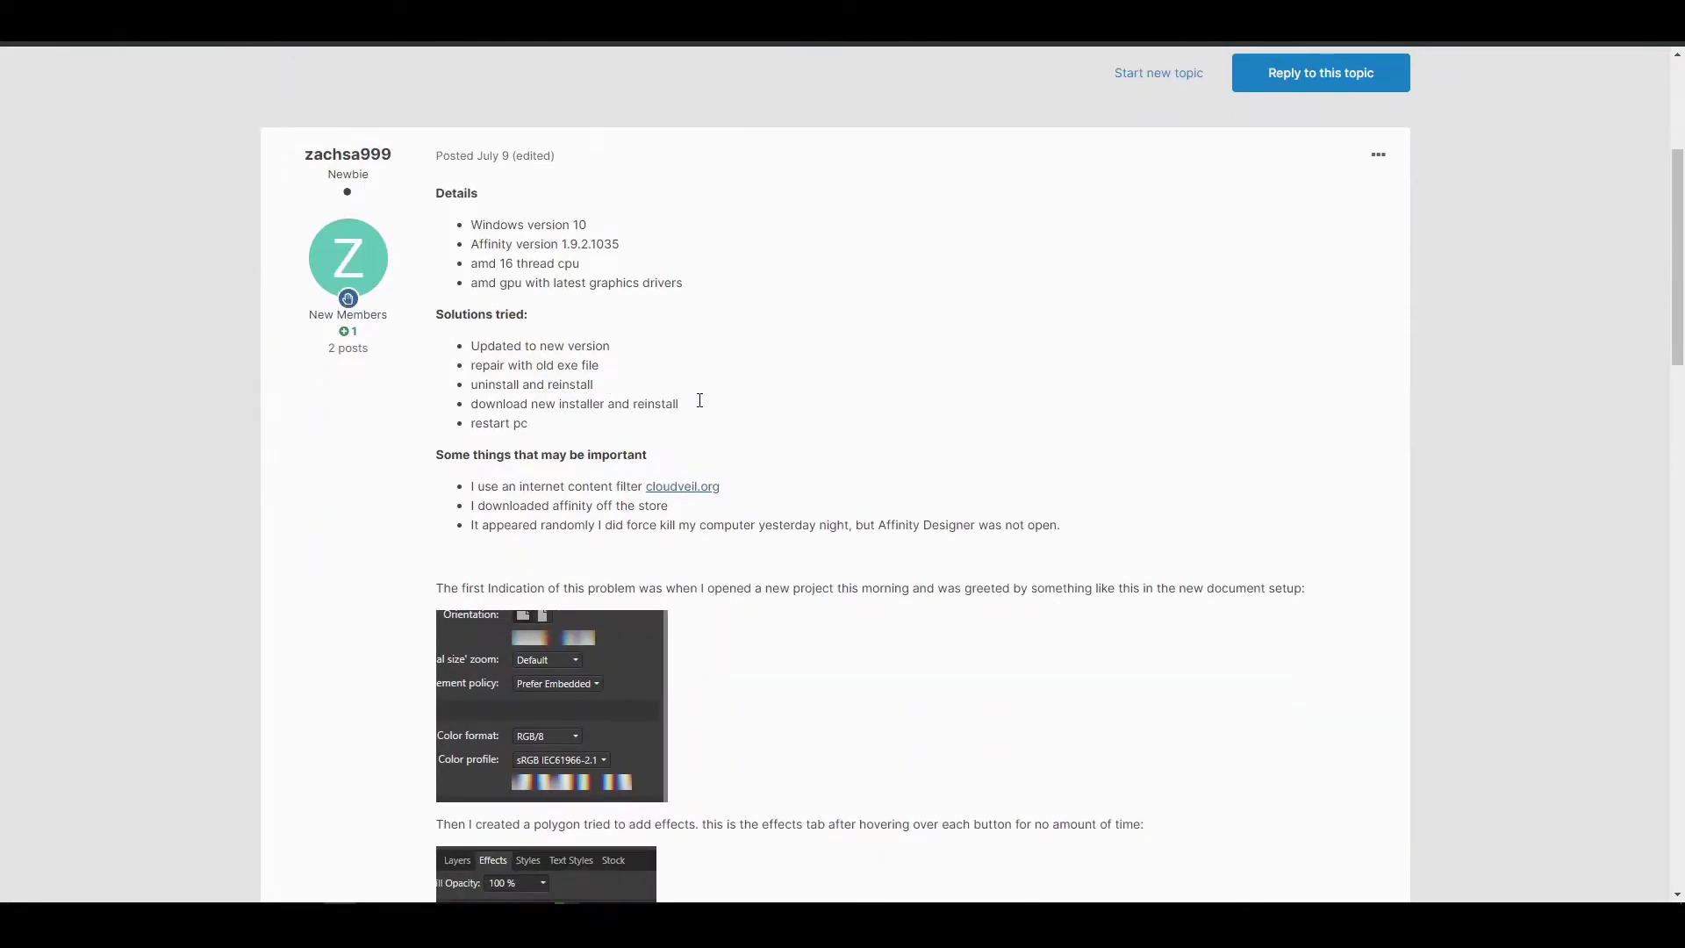
pyautogui.scroll(4, 753, 372)
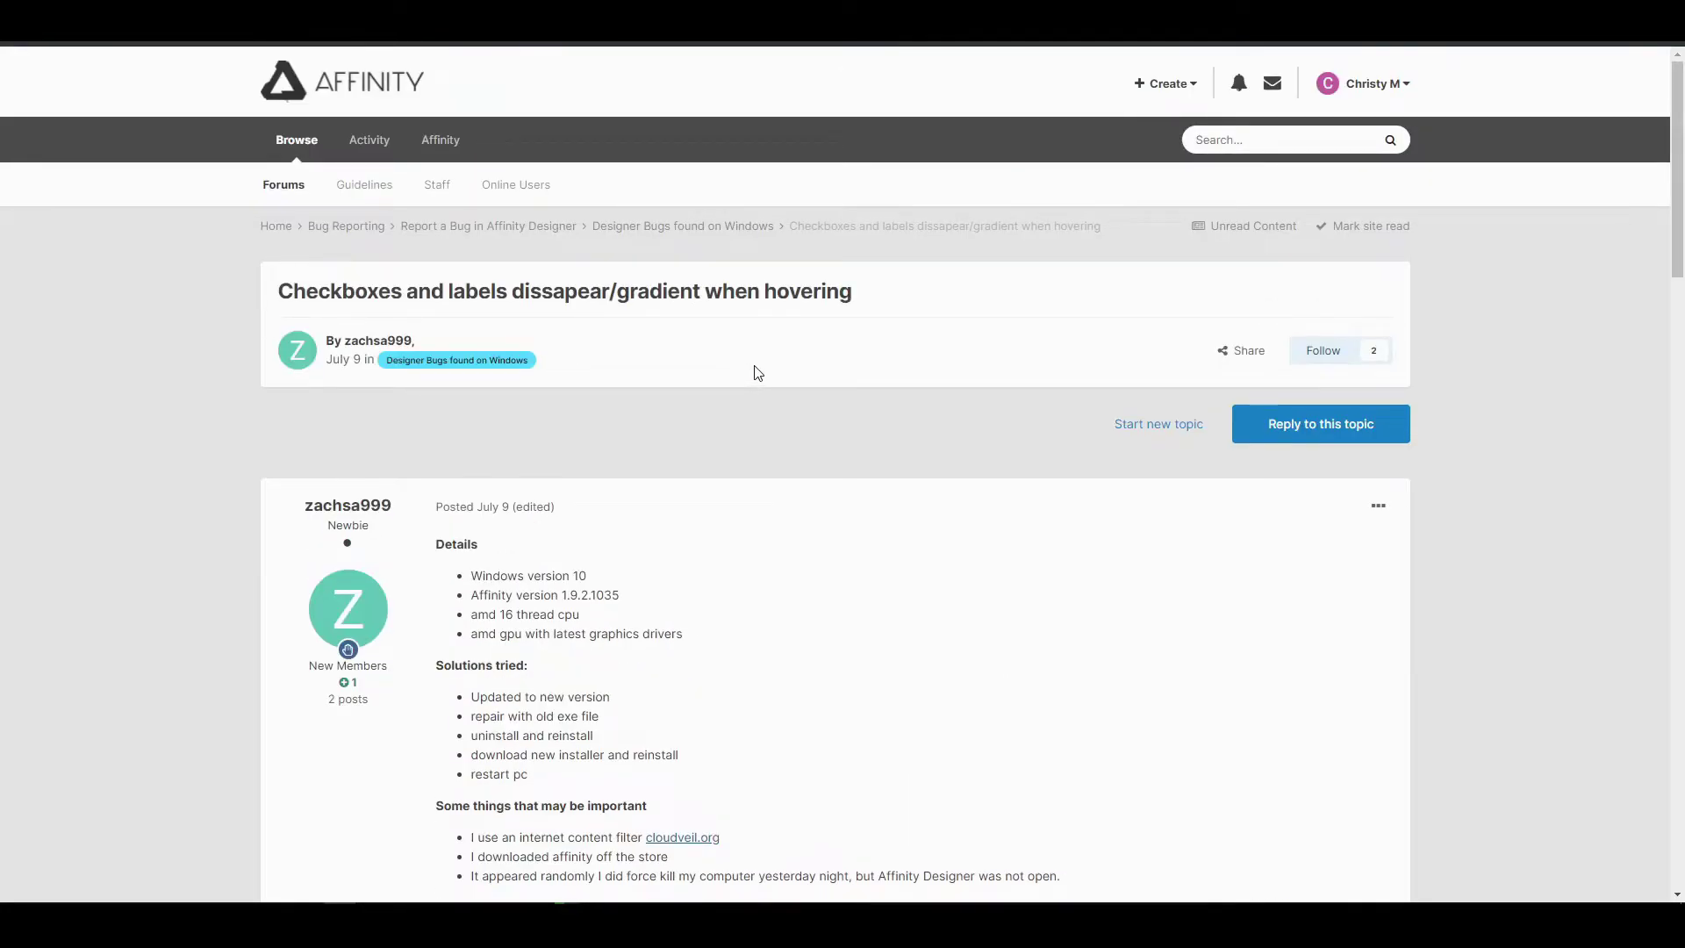
pyautogui.scroll(-4, 757, 372)
pyautogui.scroll(-5, 637, 487)
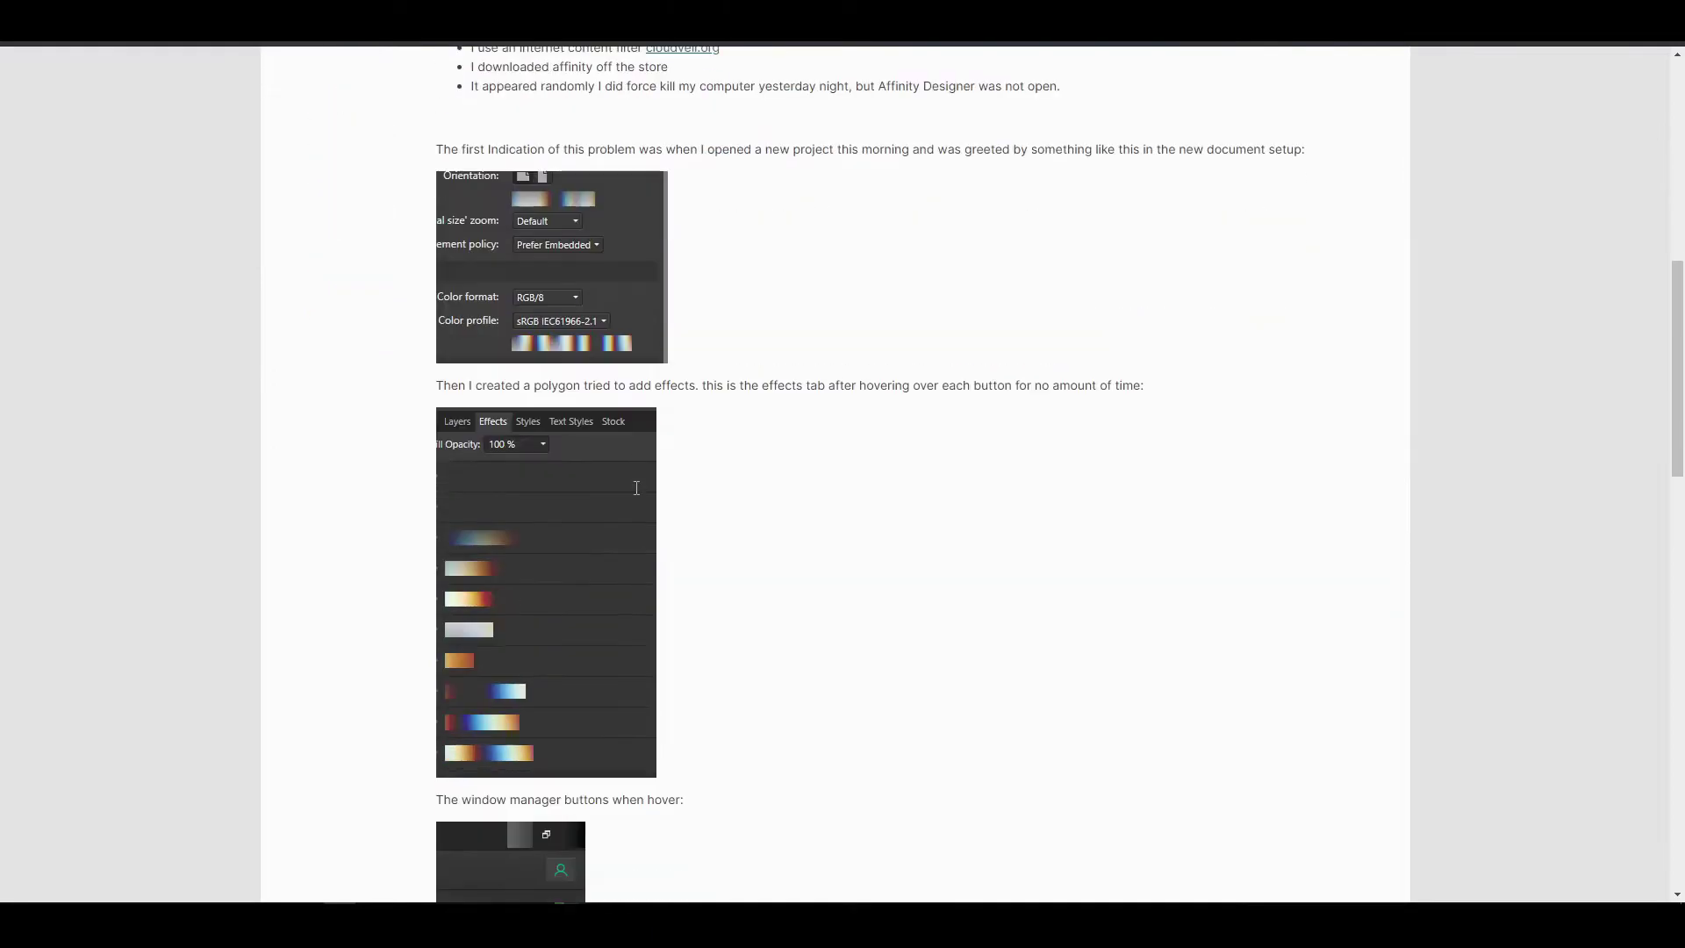
pyautogui.scroll(-5, 636, 487)
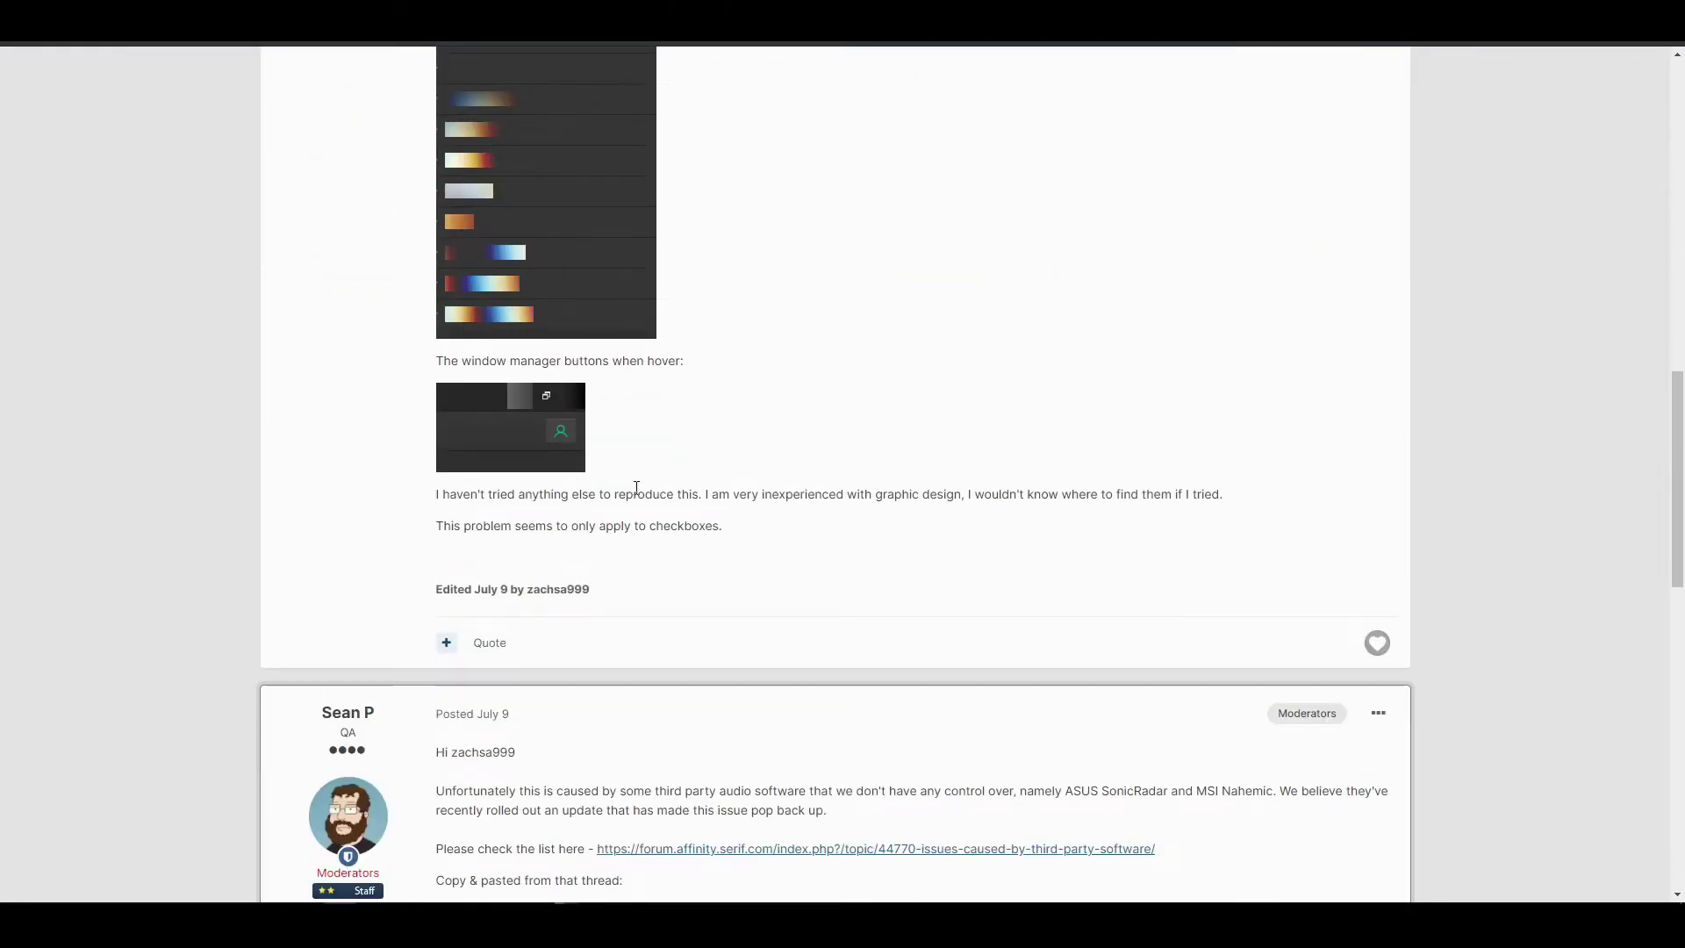
pyautogui.scroll(5, 636, 487)
pyautogui.scroll(5, 636, 487)
pyautogui.scroll(2, 636, 487)
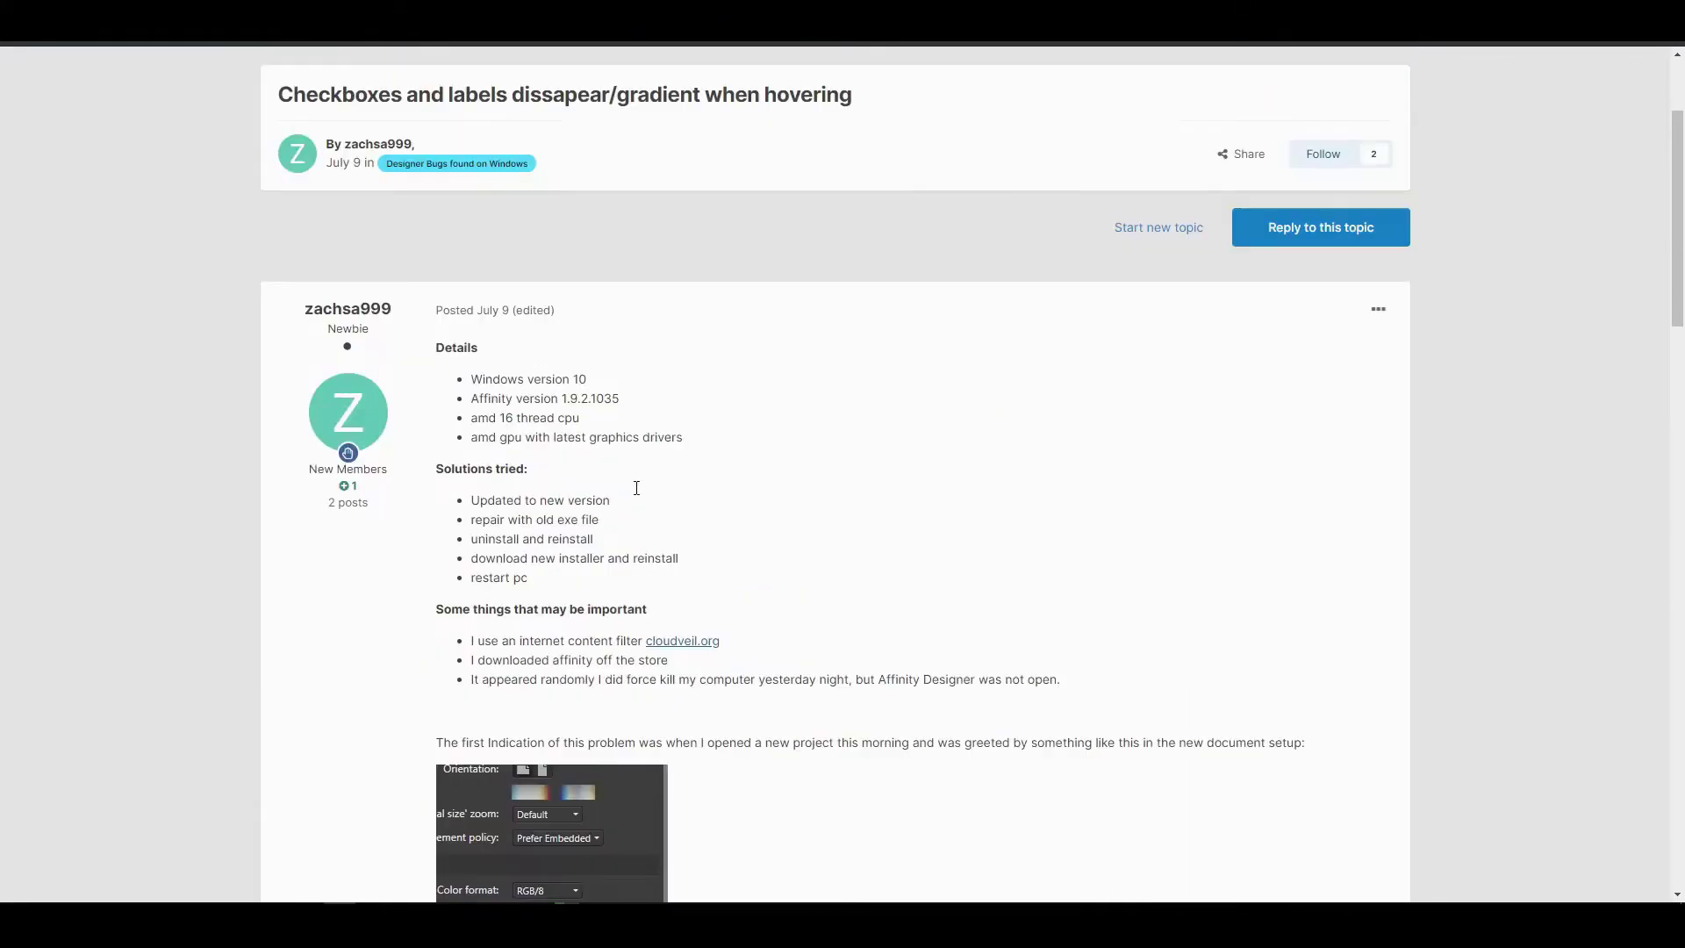
pyautogui.scroll(3, 631, 494)
pyautogui.scroll(-5, 624, 489)
pyautogui.scroll(-5, 620, 489)
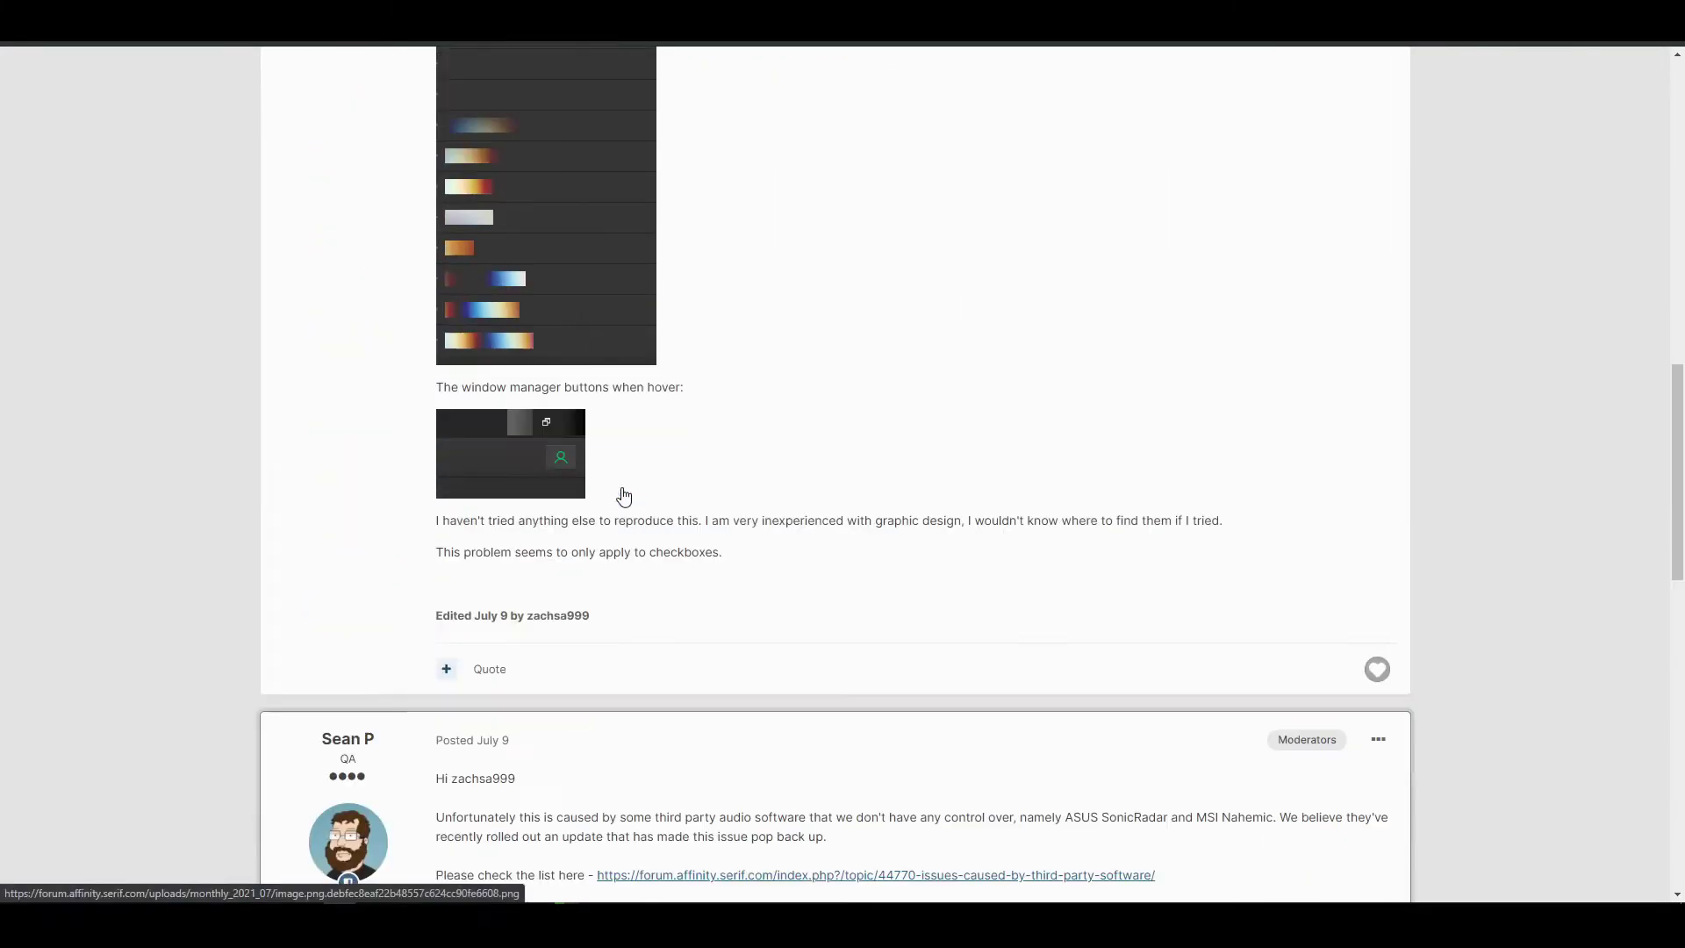
pyautogui.scroll(-5, 613, 441)
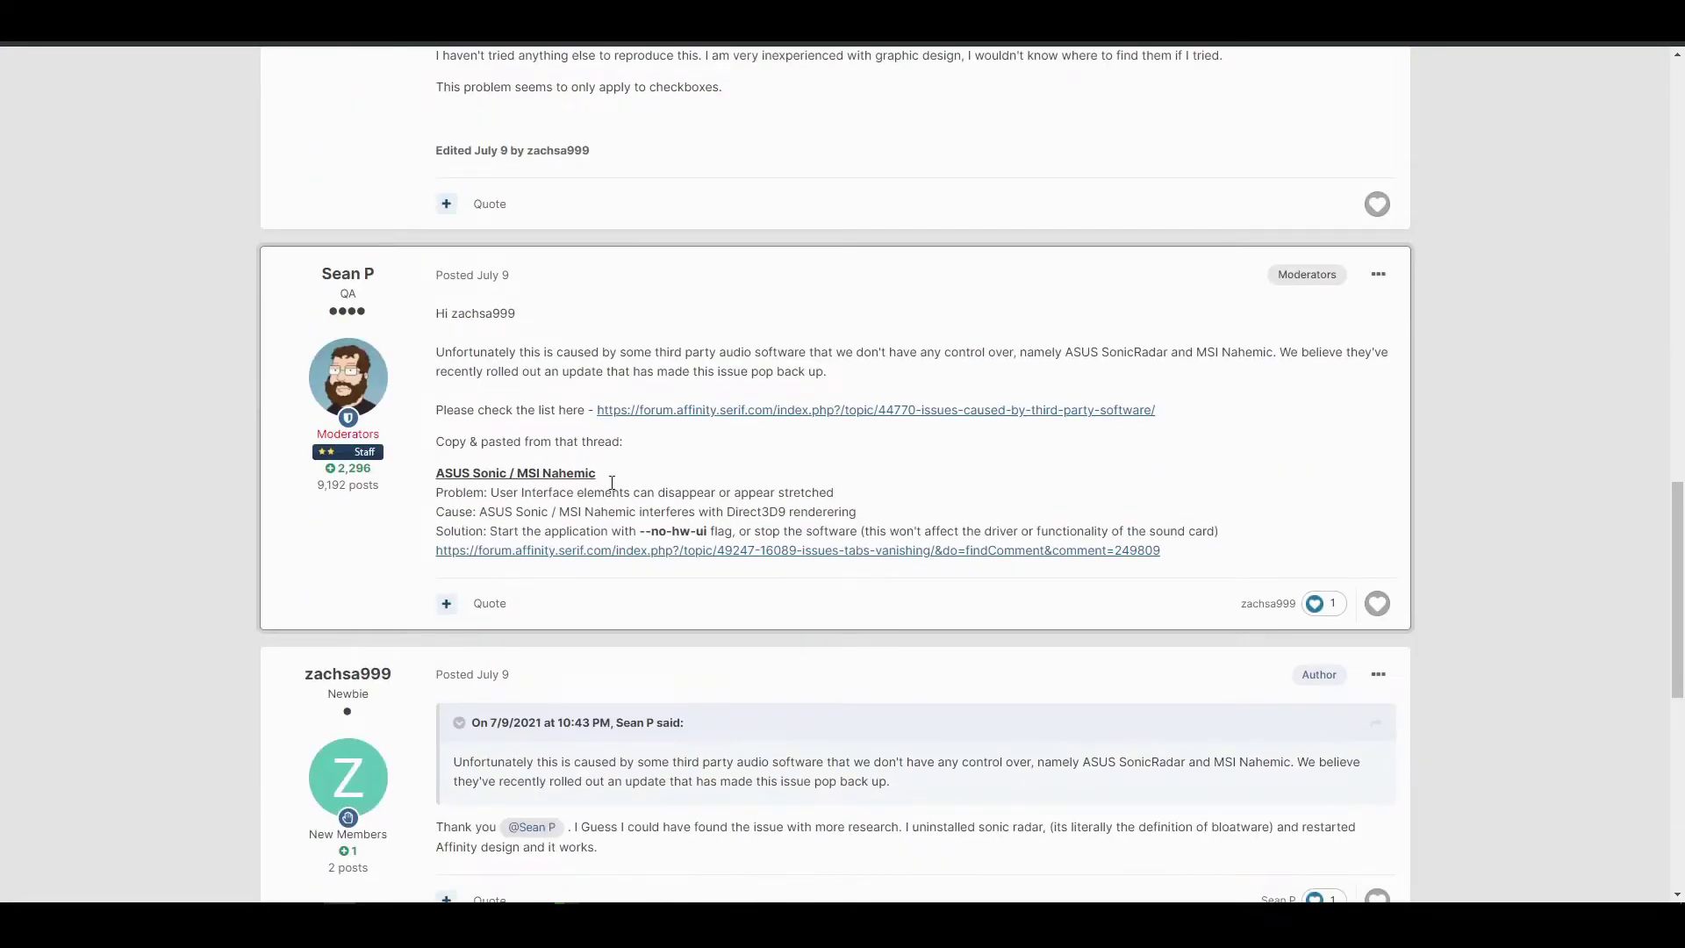
pyautogui.scroll(-2, 611, 481)
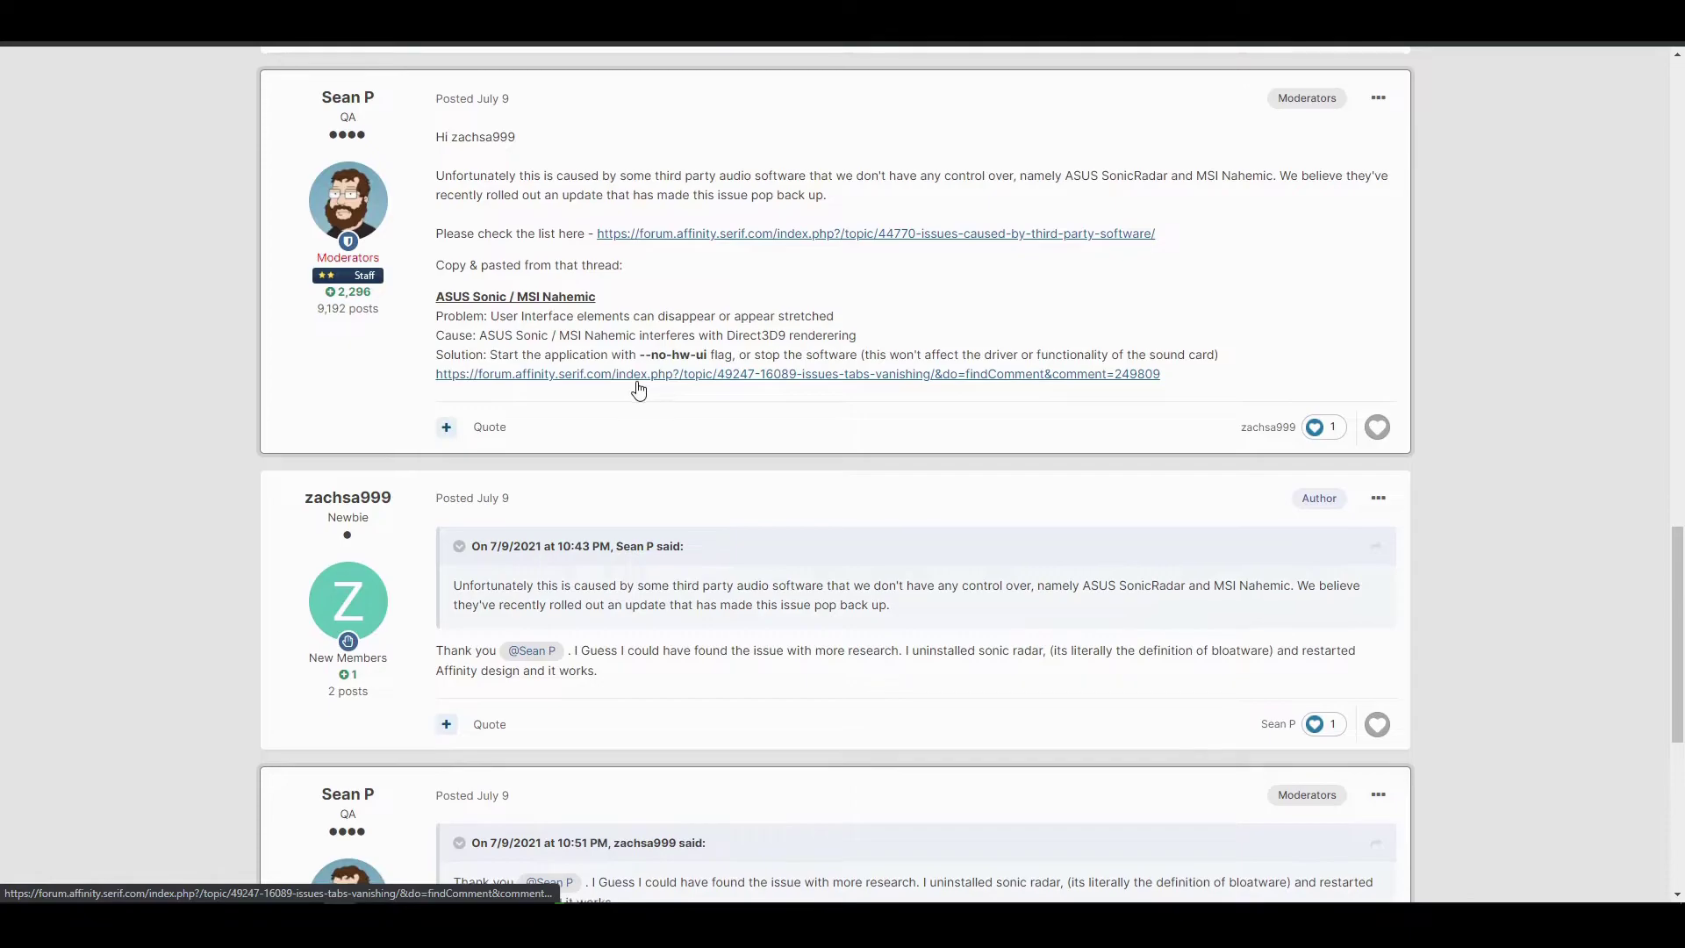
pyautogui.scroll(-4, 638, 391)
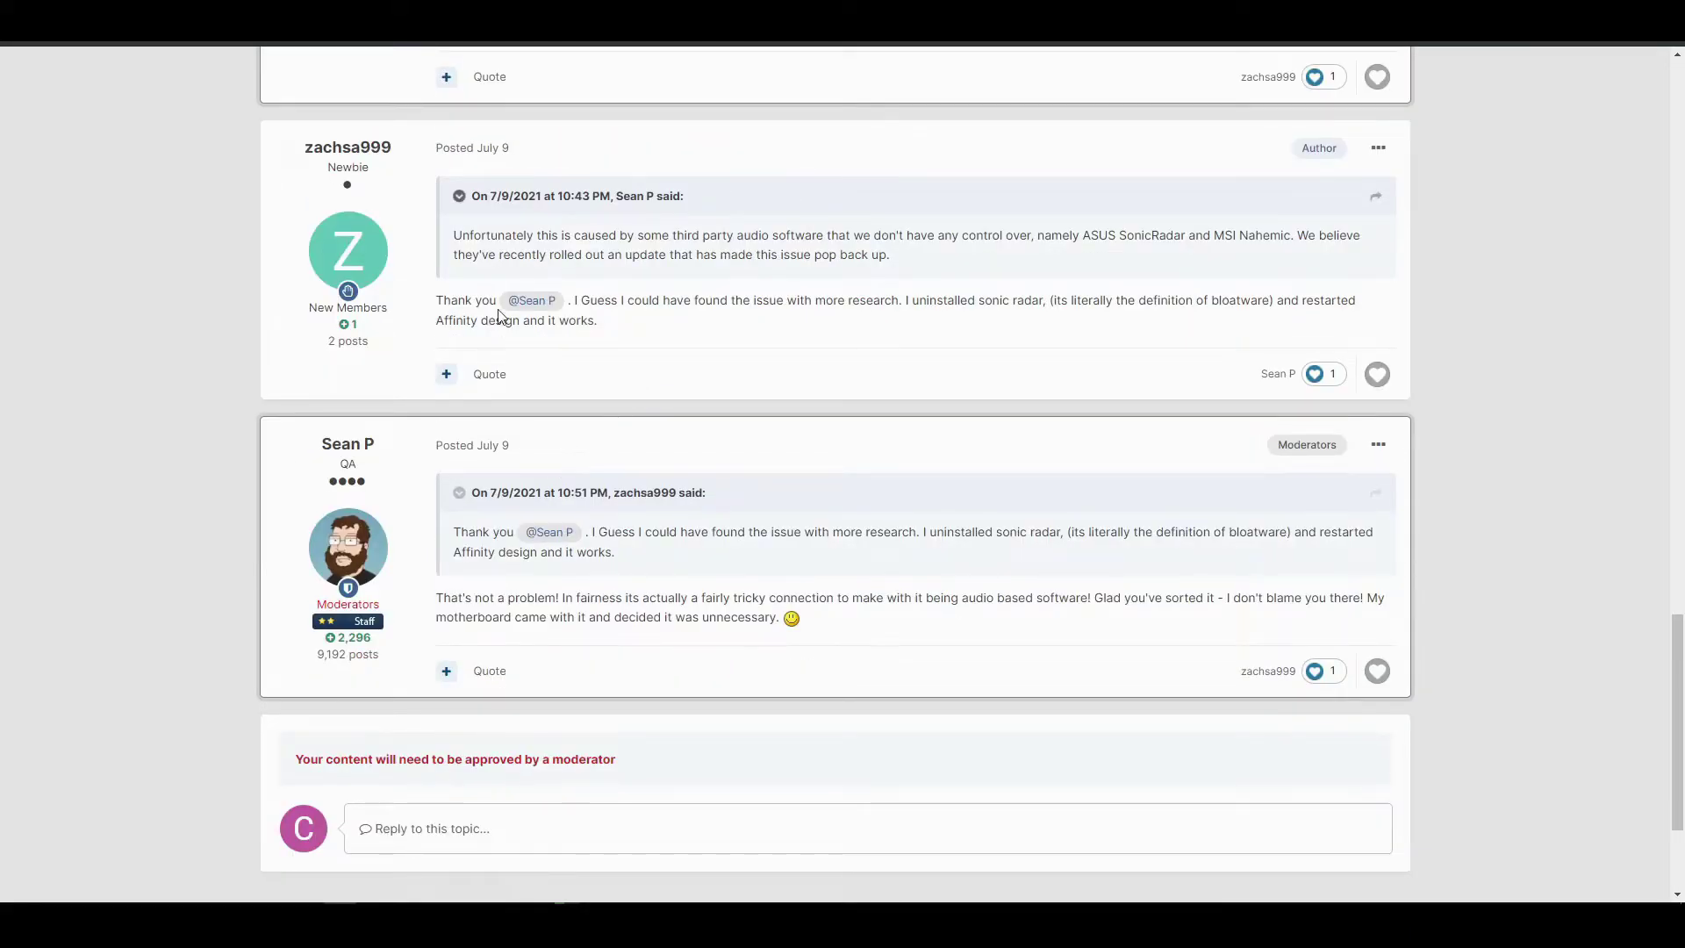
pyautogui.scroll(2, 530, 419)
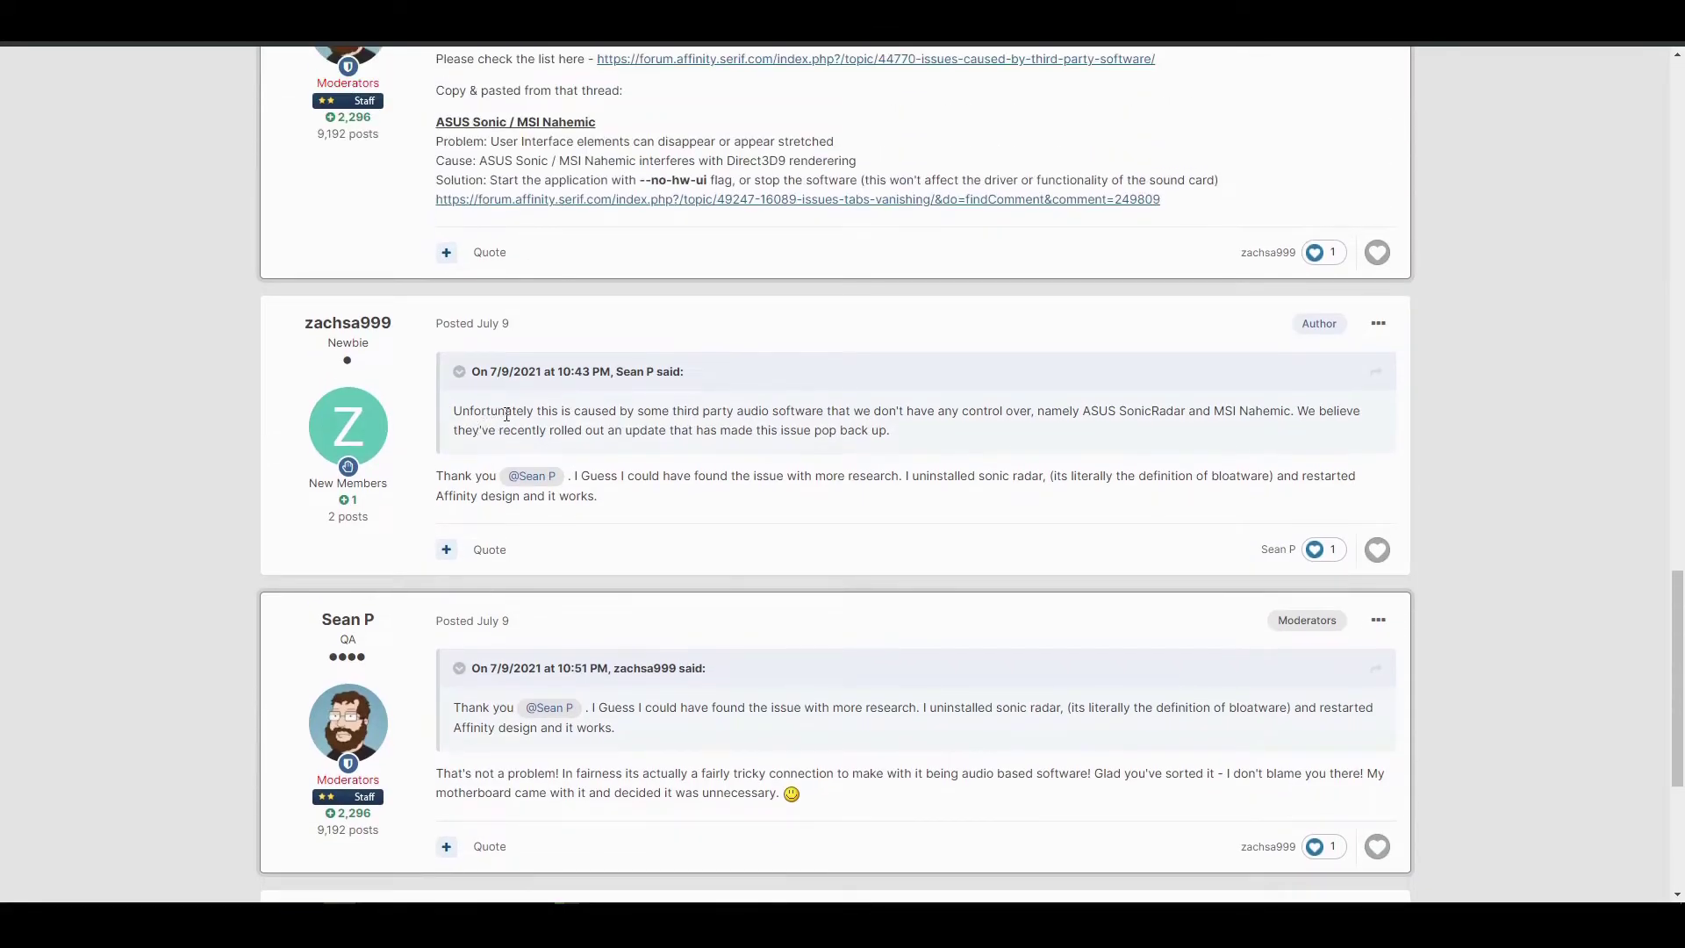
pyautogui.scroll(2, 506, 414)
pyautogui.scroll(1, 588, 173)
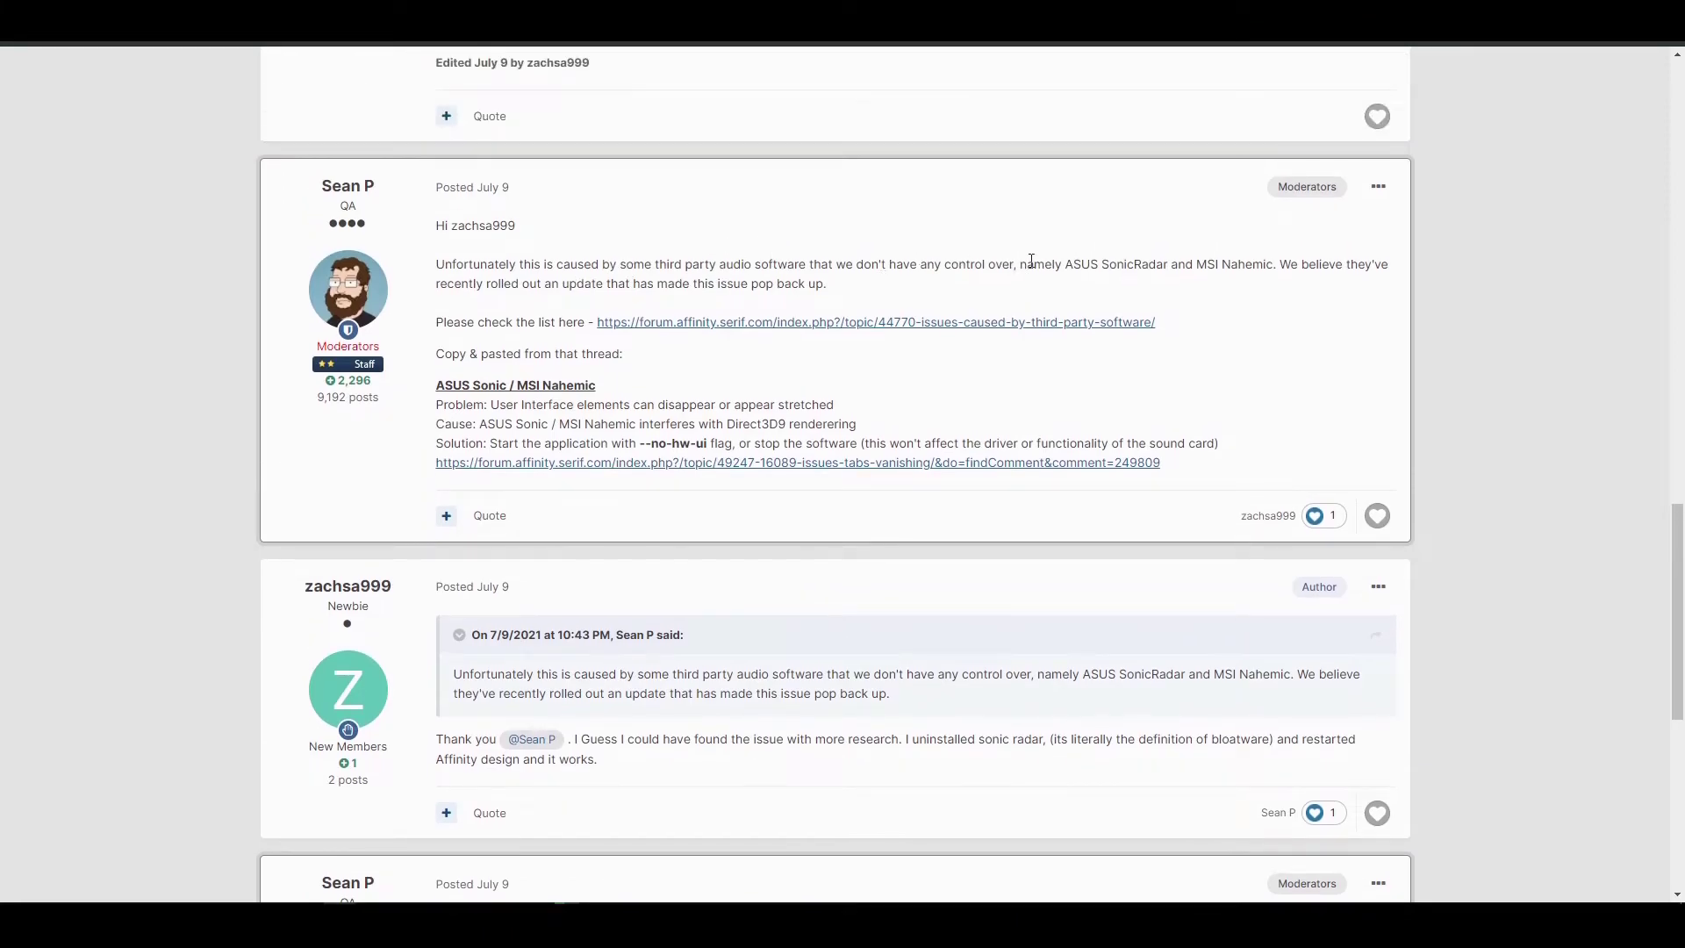
pyautogui.scroll(5, 828, 278)
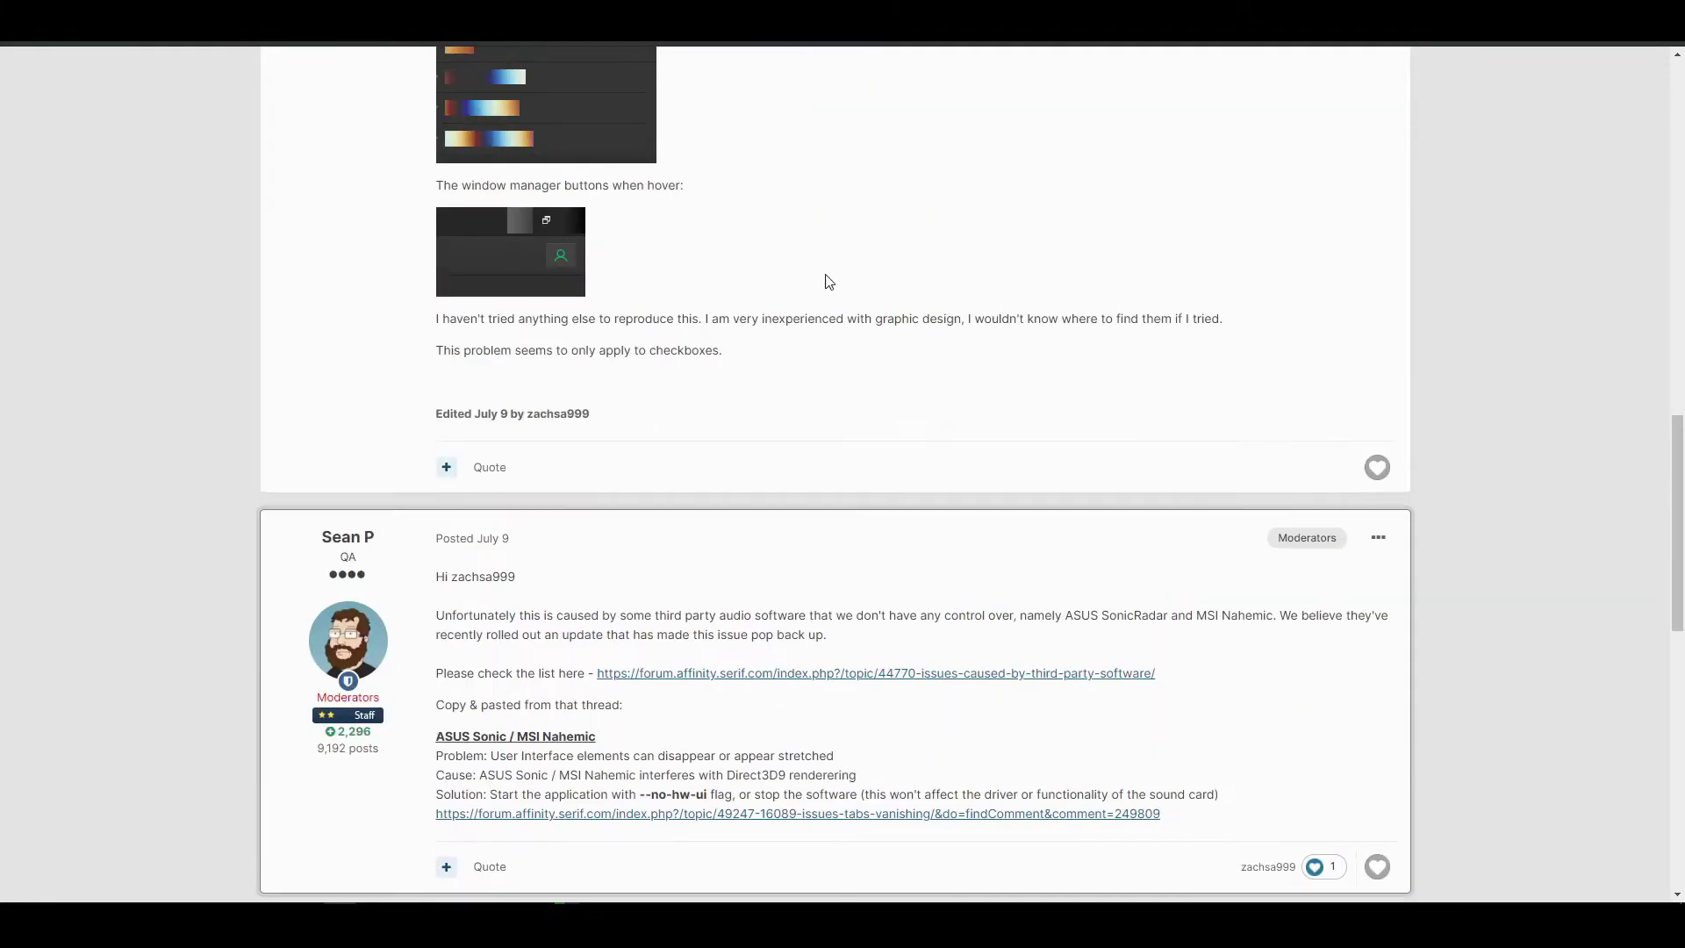
pyautogui.scroll(3, 564, 226)
pyautogui.scroll(4, 572, 162)
pyautogui.scroll(4, 583, 166)
pyautogui.scroll(-5, 636, 249)
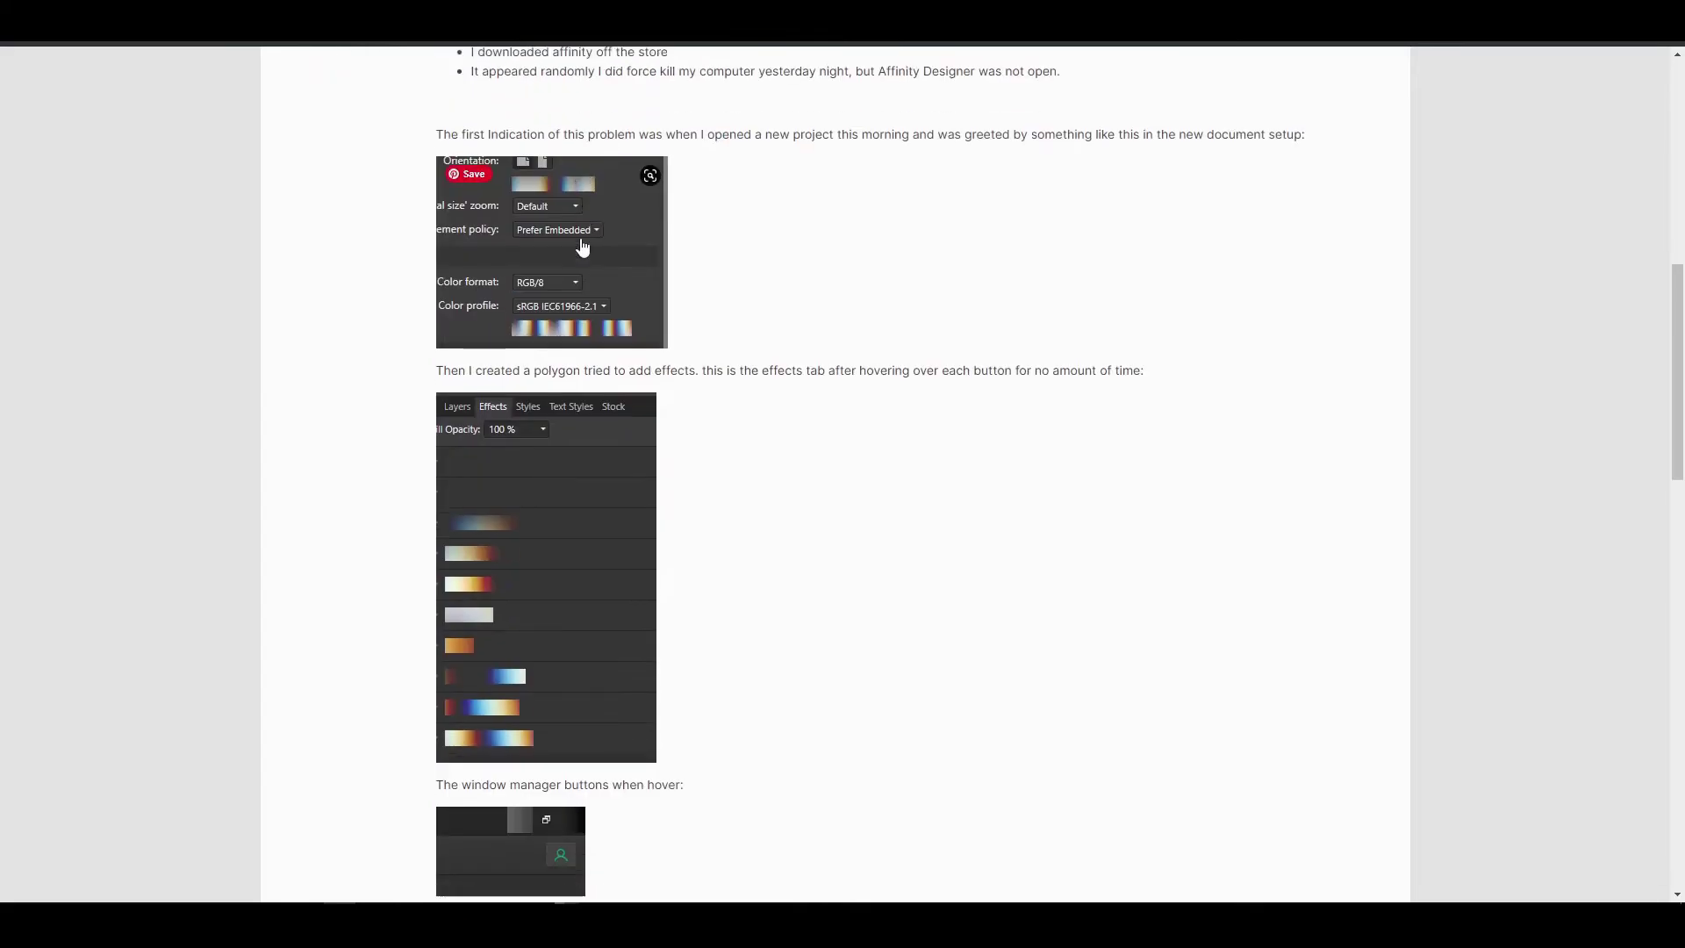
pyautogui.scroll(-10, 564, 351)
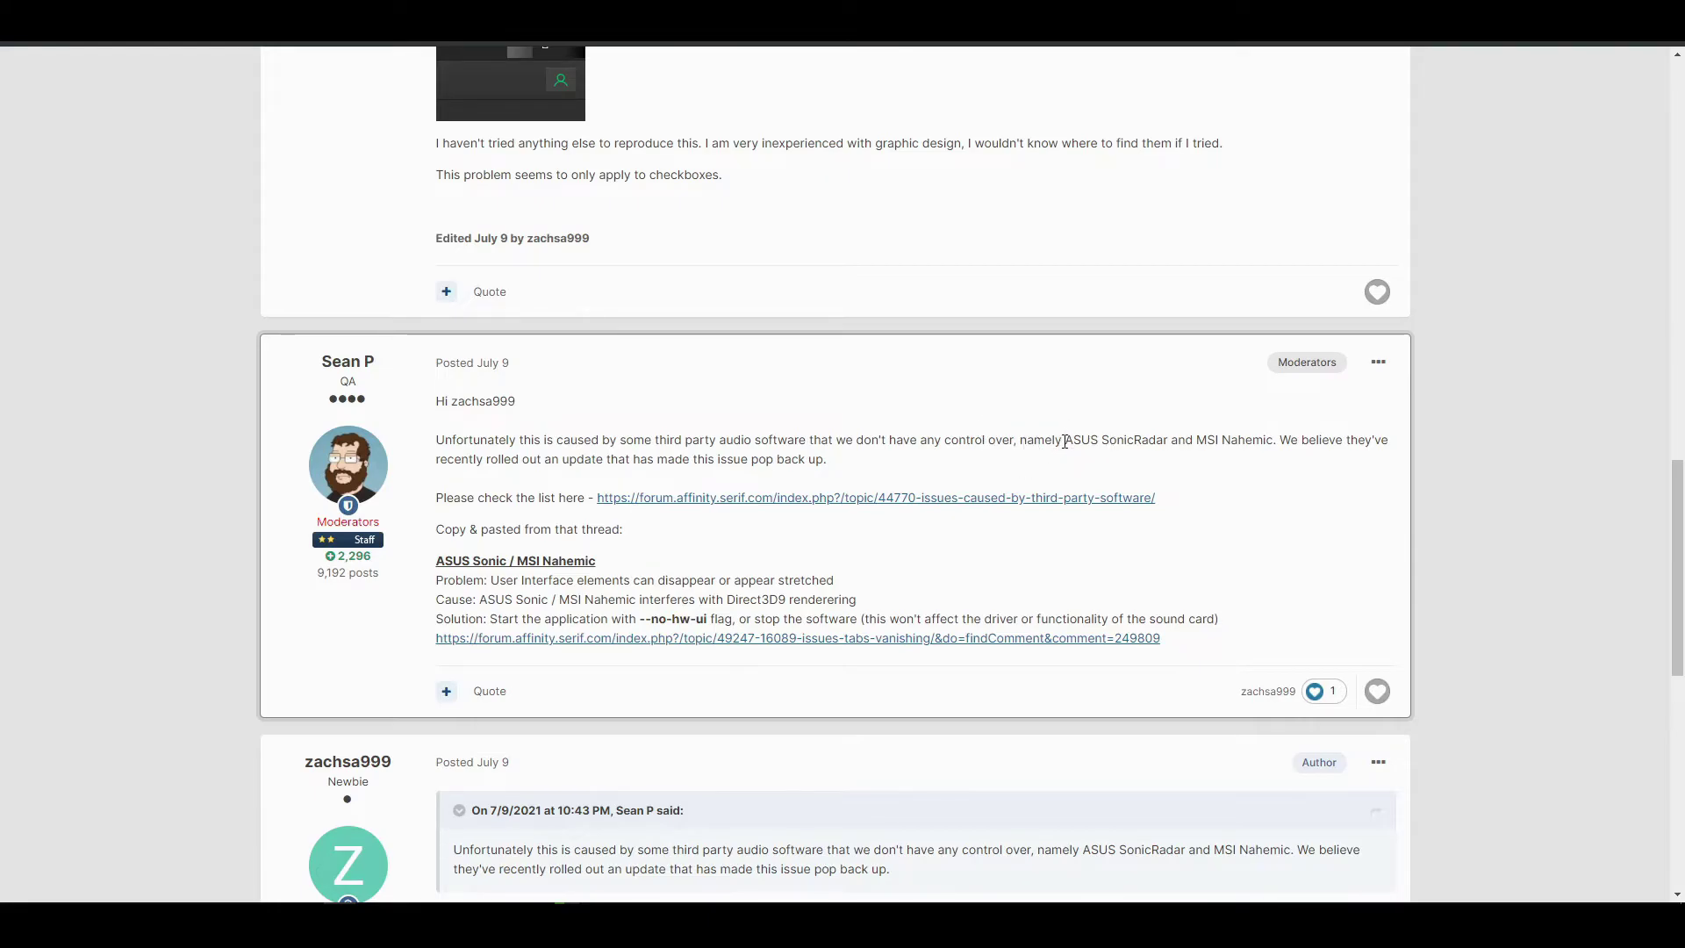
# Highlight 'ASUS SonicRadar' in the moderator's reply, then clear the selection
pyautogui.moveTo(1067, 441); pyautogui.dragTo(1171, 442)
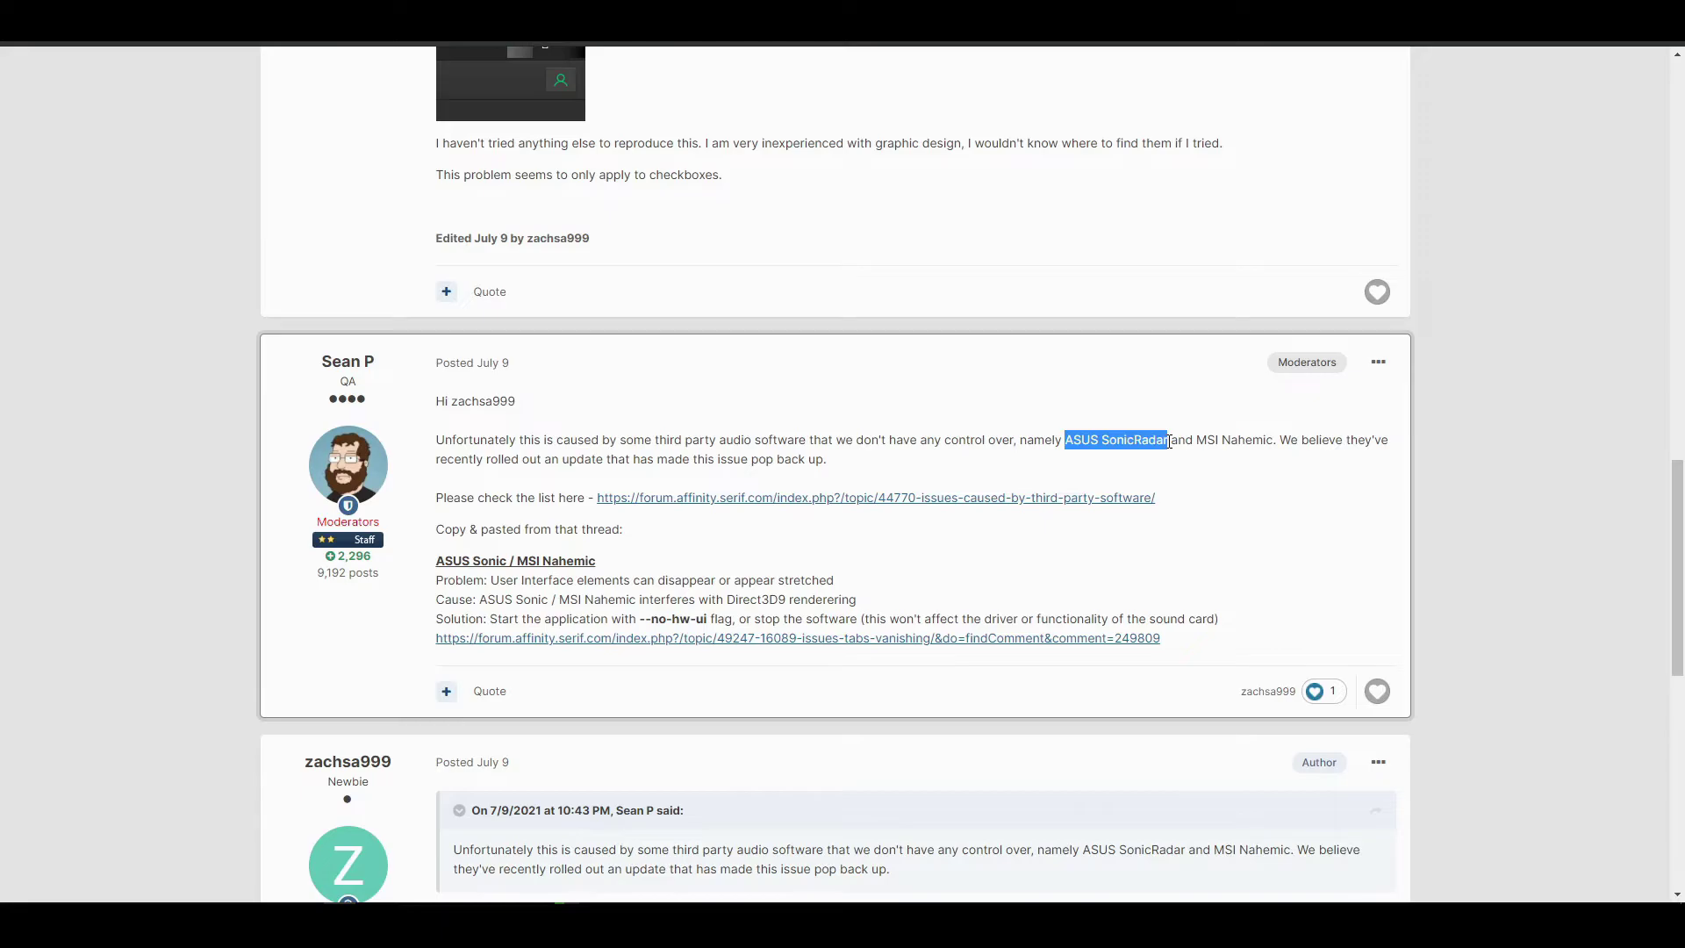
pyautogui.click(1104, 419)
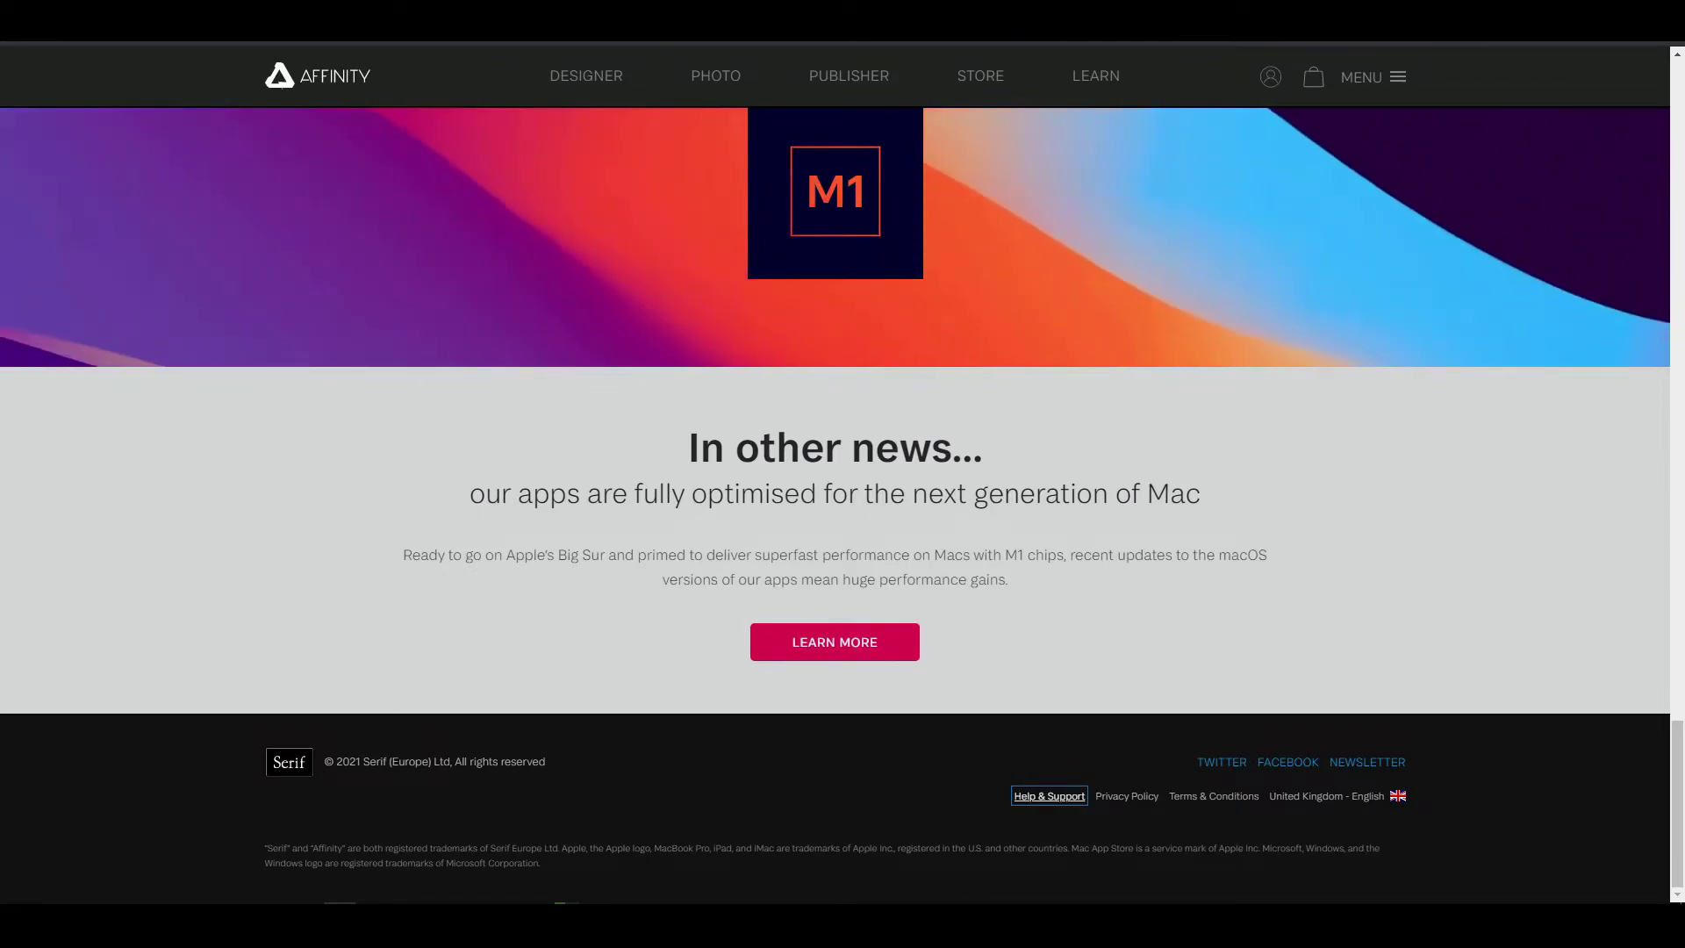
# Open the Help & support page from the focused footer link
pyautogui.press('Return')
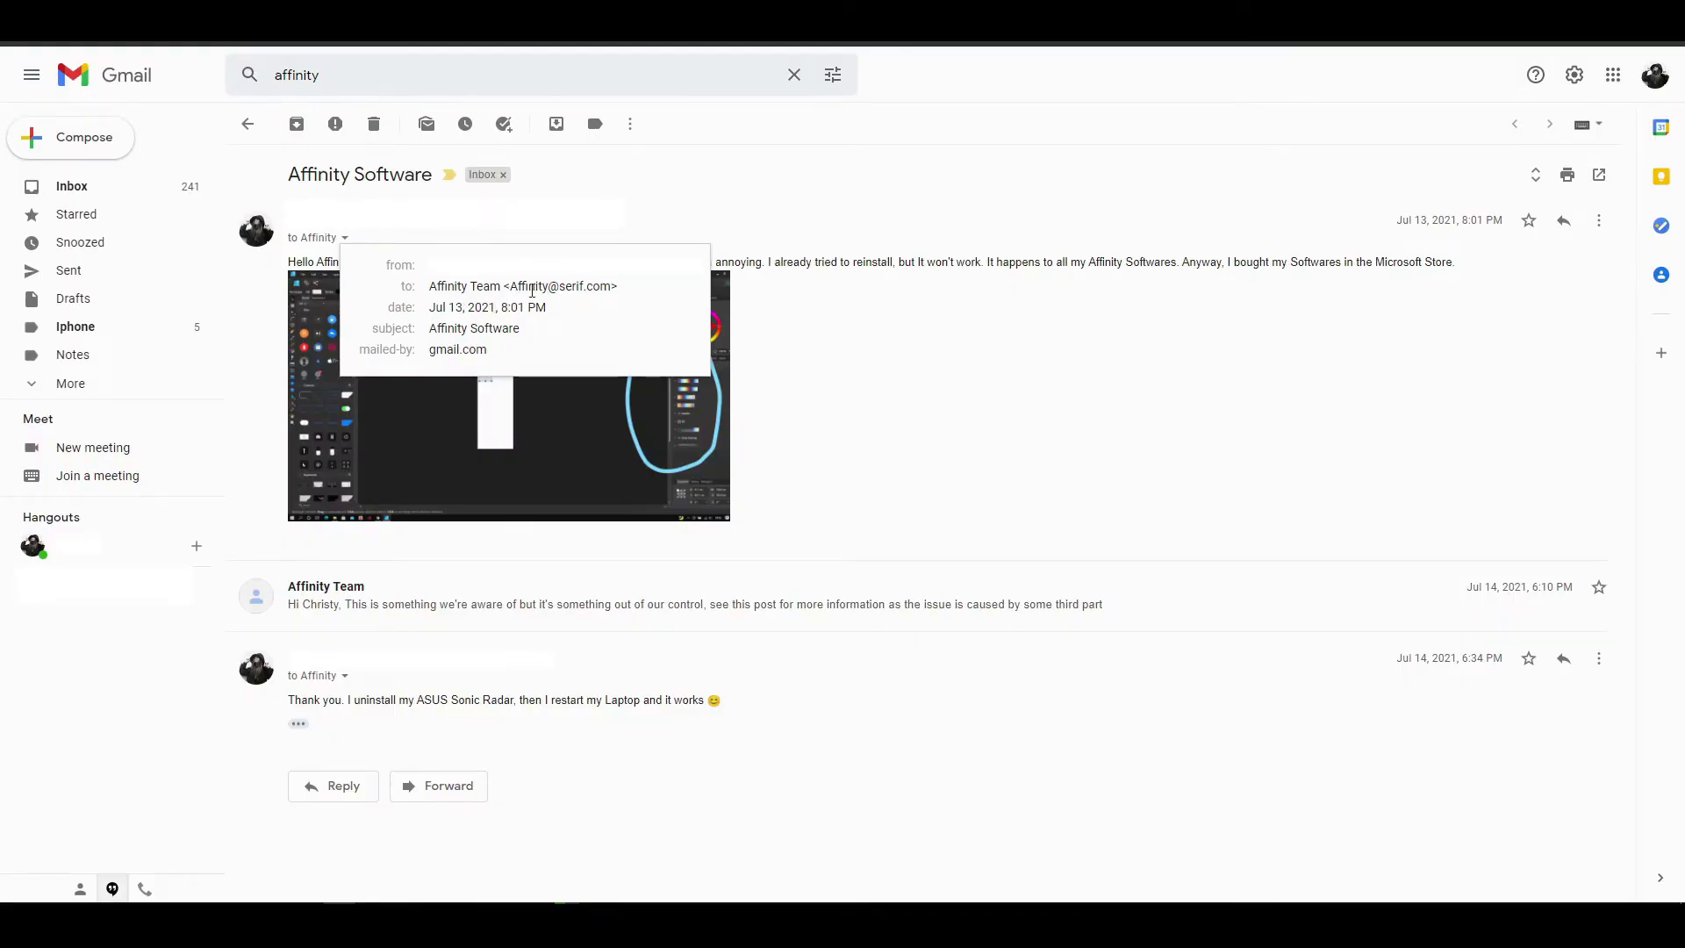
# Close the first message's recipient-details popup in the Gmail thread
pyautogui.moveTo(523, 286)
pyautogui.click(732, 241)
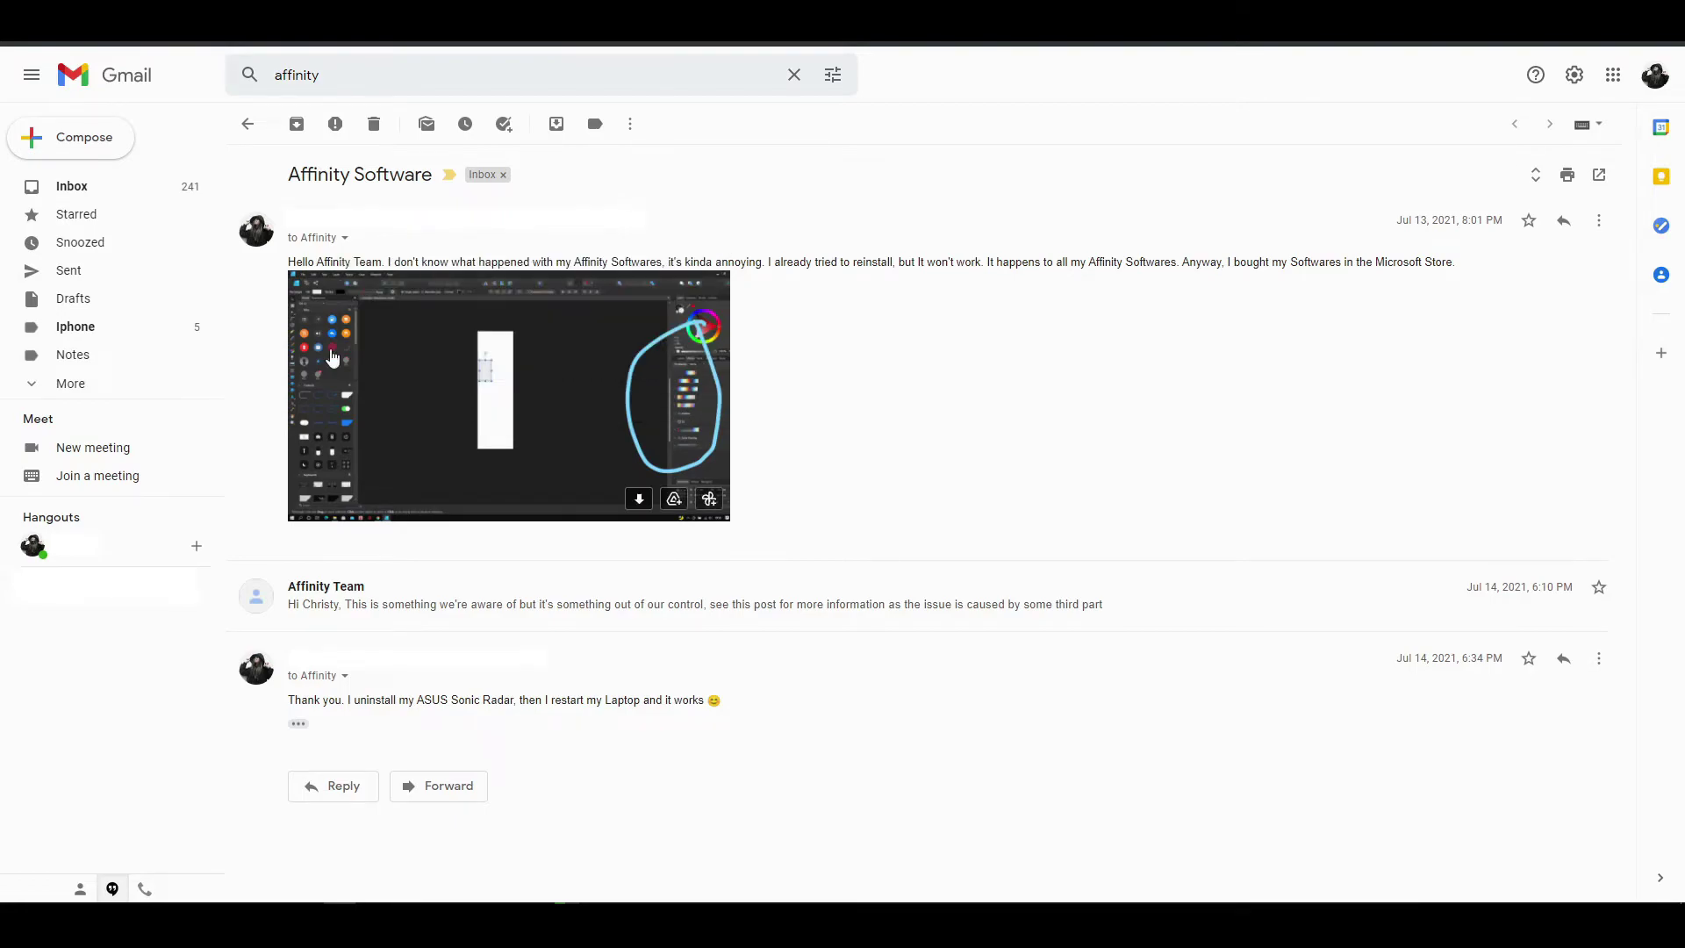